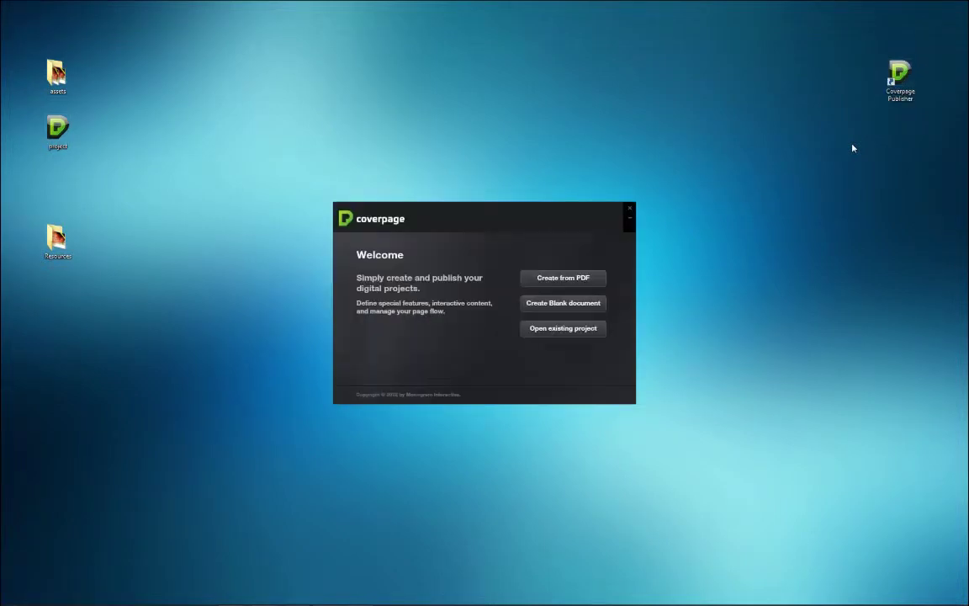
- Open the existing Coverpage project file named project from the Desktop
click(576, 330)
click(438, 324)
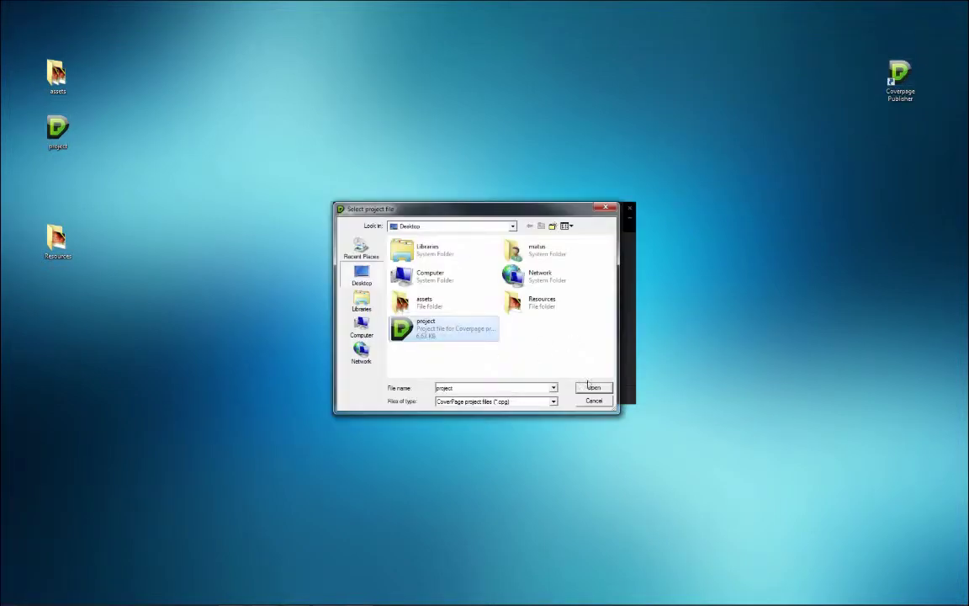
click(593, 387)
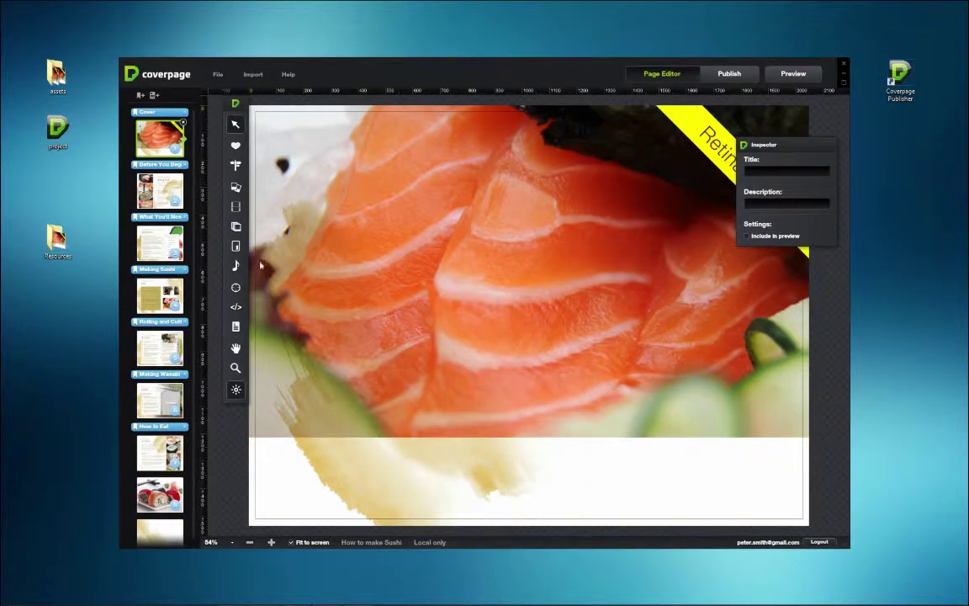
- On the Before You Begin page, draw a gallery region about 627 by 396 over the first sushi photo
click(155, 180)
click(237, 368)
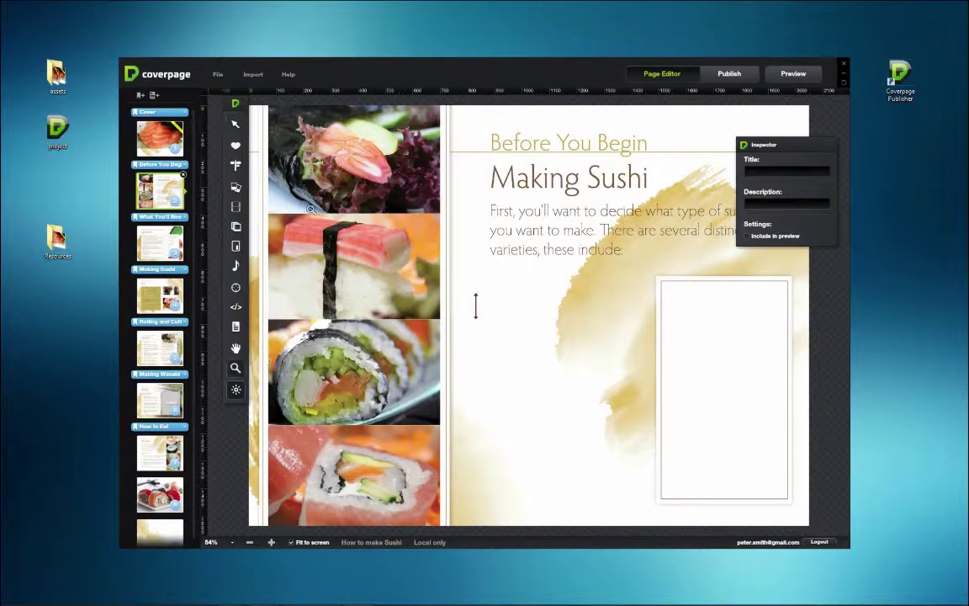
click(314, 187)
click(313, 187)
click(346, 175)
click(346, 175)
click(347, 176)
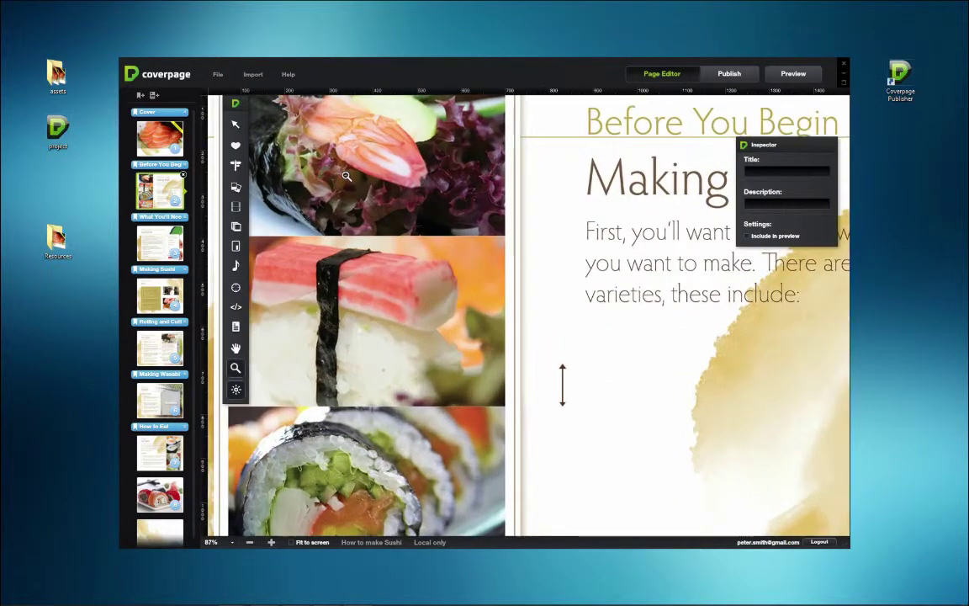
key(h)
drag(347, 197, 449, 292)
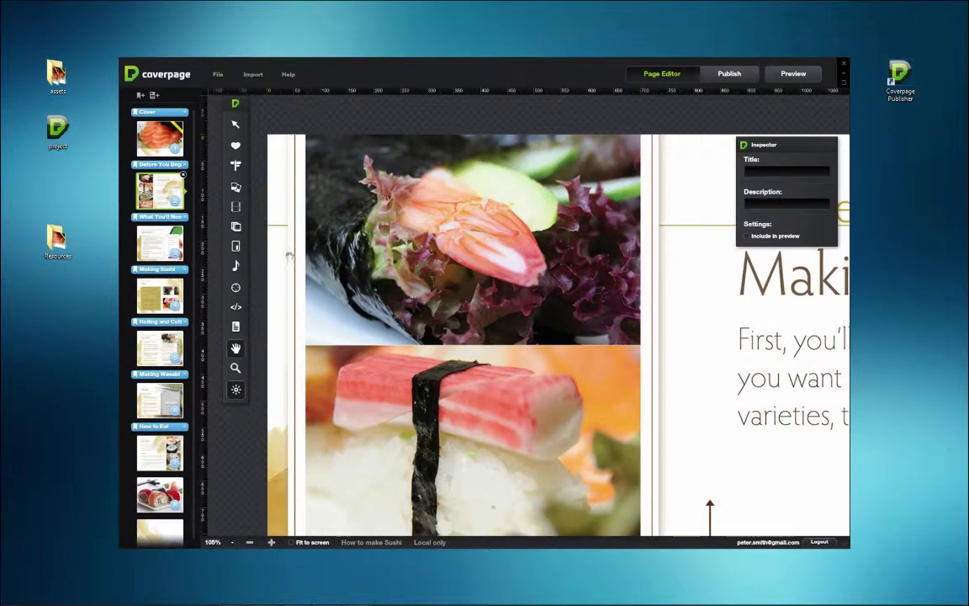
click(236, 187)
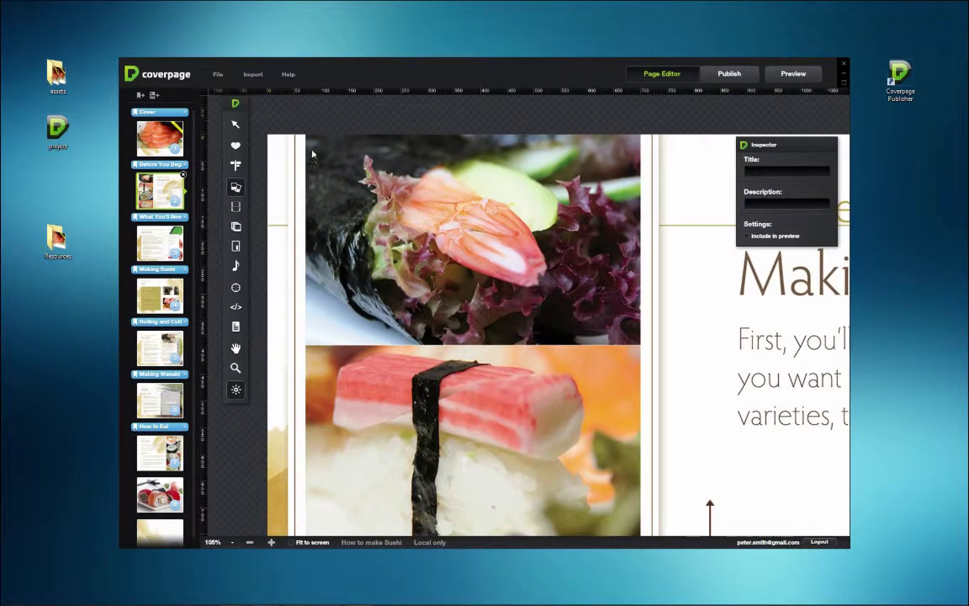
mouse_move(311, 150)
mouse_down()
mouse_move(450, 242)
mouse_move(617, 318)
mouse_move(642, 345)
mouse_move(307, 138)
mouse_up()
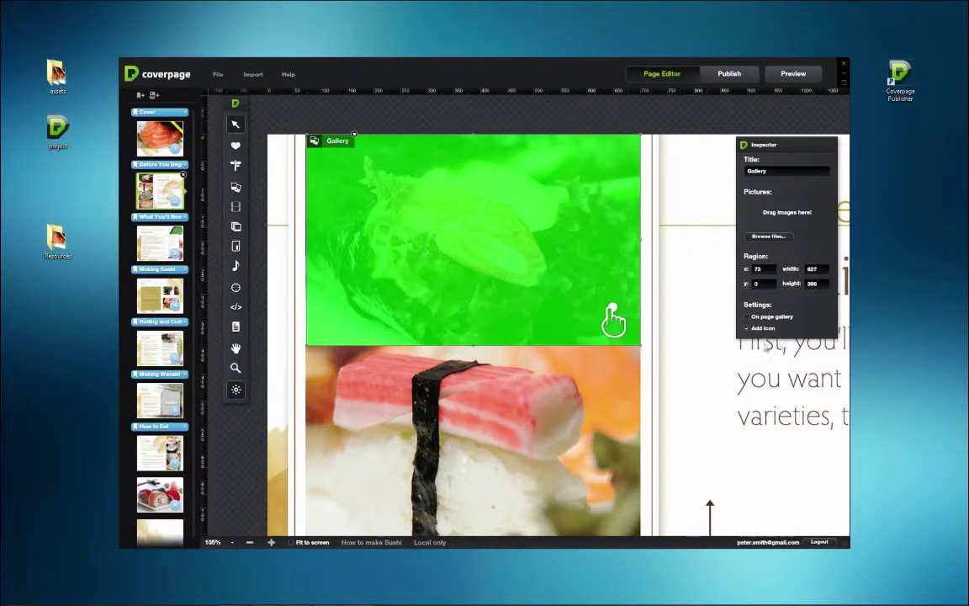
- Add picture 1 from the Making Sushi Gallery folder to the first gallery
click(772, 235)
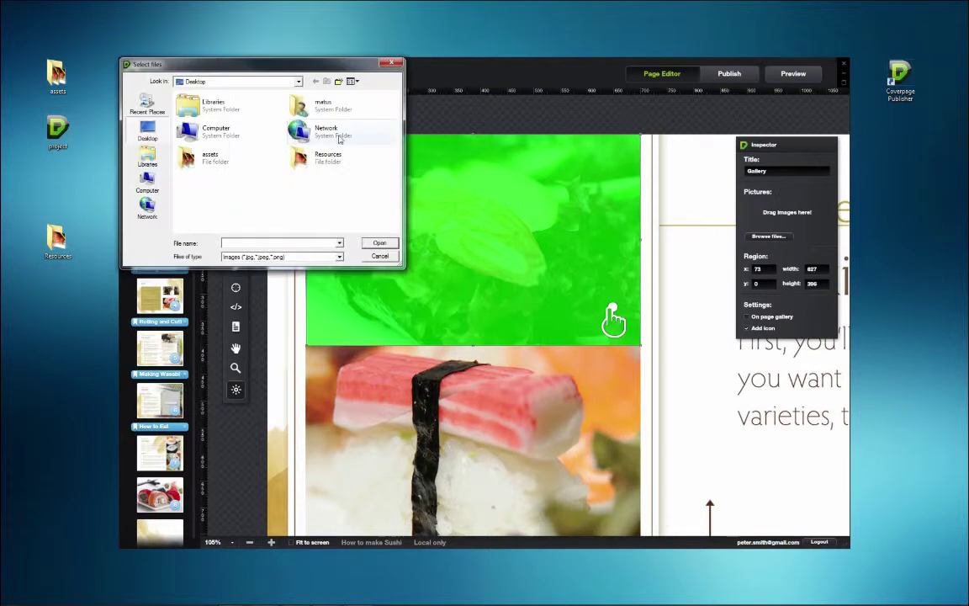
double_click(325, 128)
double_click(244, 117)
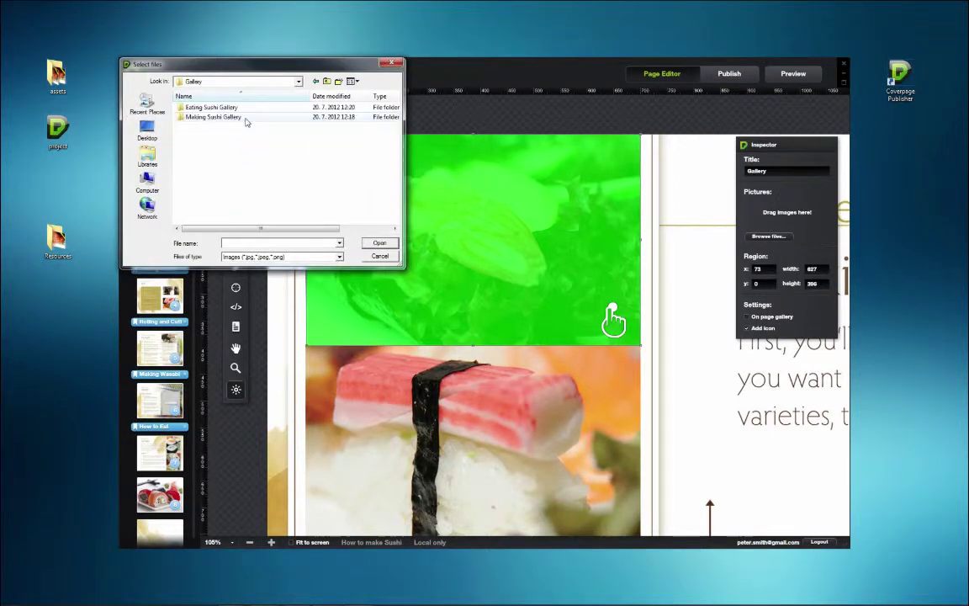
double_click(223, 117)
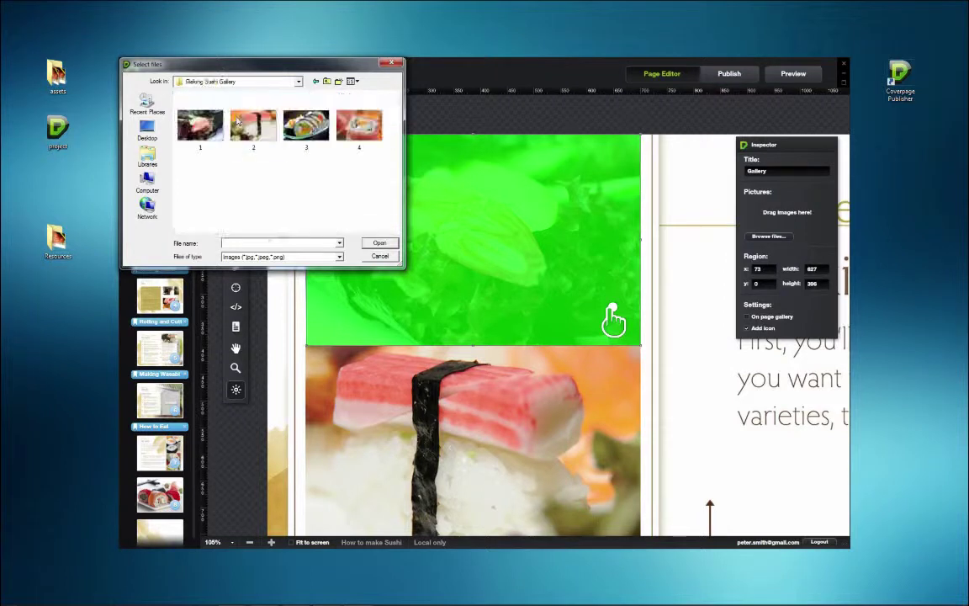
click(379, 243)
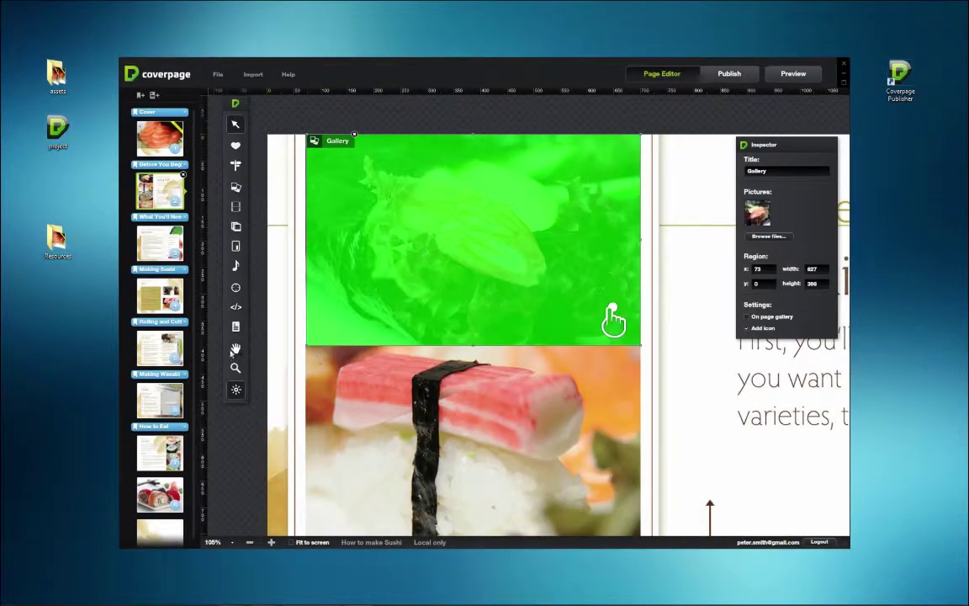
- Draw a gallery region about 626 by 387 over the second sushi photo and title it Gallery 2
scroll(536, 316, down, 5)
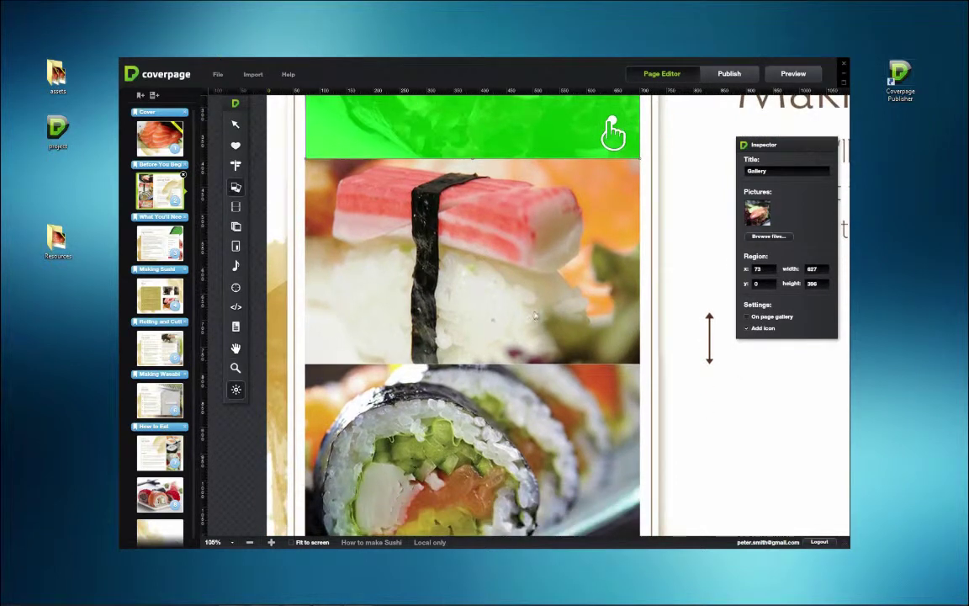
drag(580, 334, 305, 159)
drag(638, 361, 642, 368)
click(789, 171)
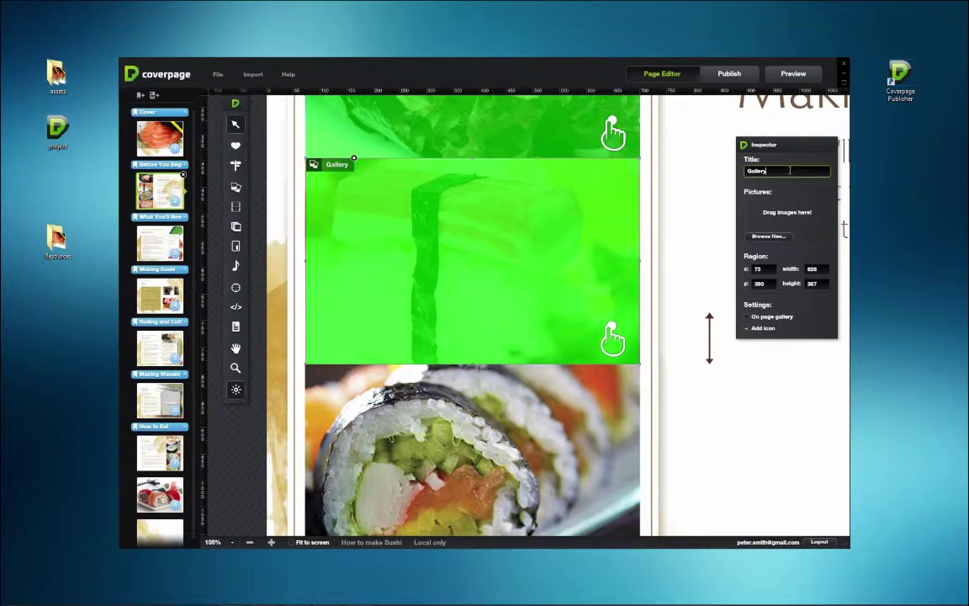
text(2)
- Add picture 2 from the Making Sushi Gallery folder to Gallery 2
click(769, 236)
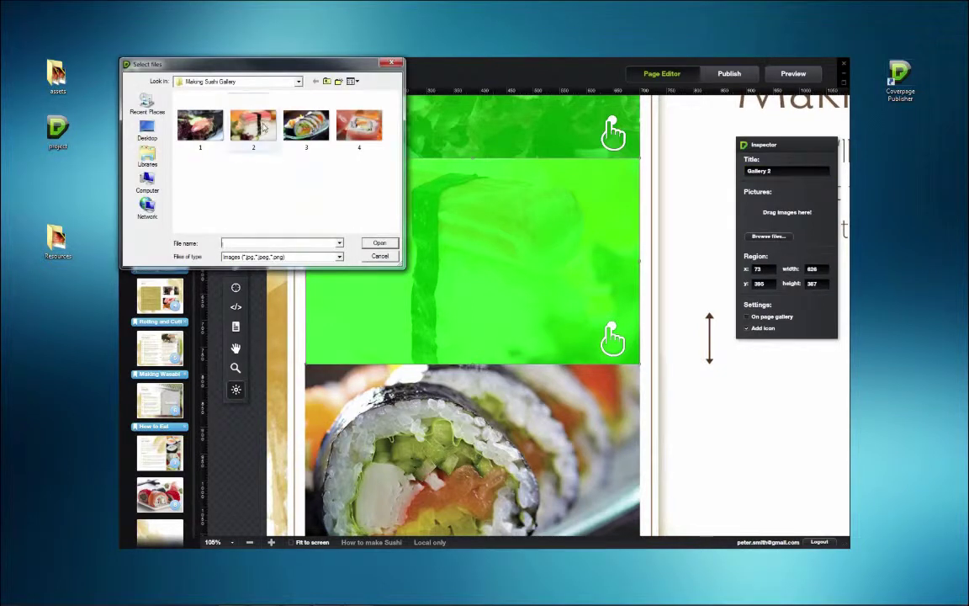
click(231, 113)
click(390, 246)
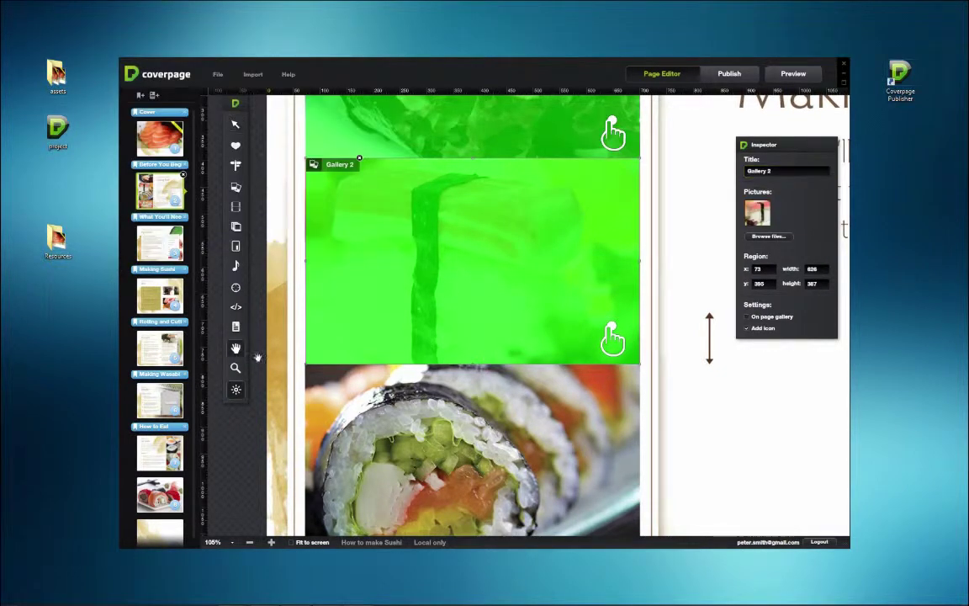
- Draw a gallery region about 625 by 386 over the third sushi photo
scroll(552, 299, down, 4)
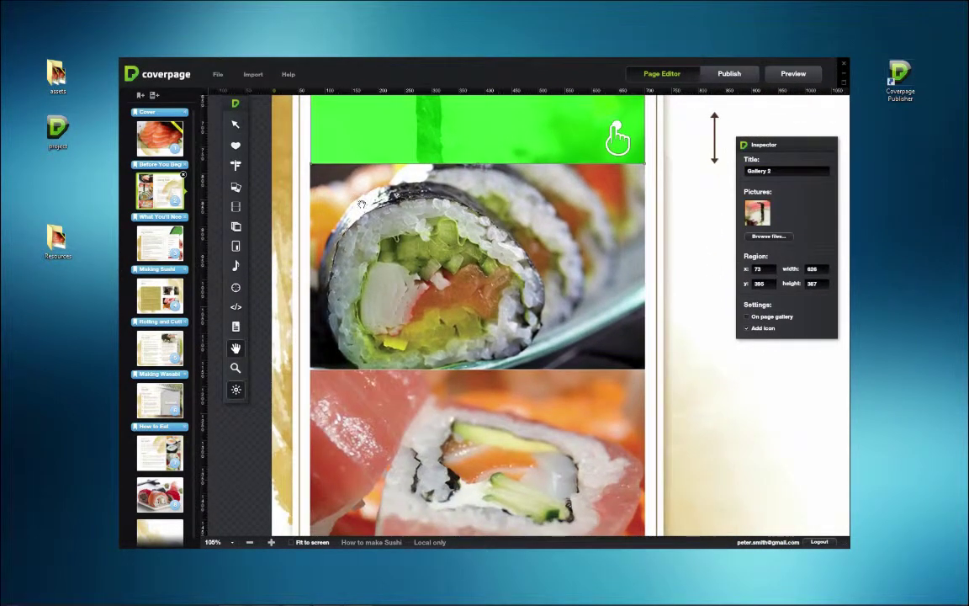
drag(646, 374, 308, 163)
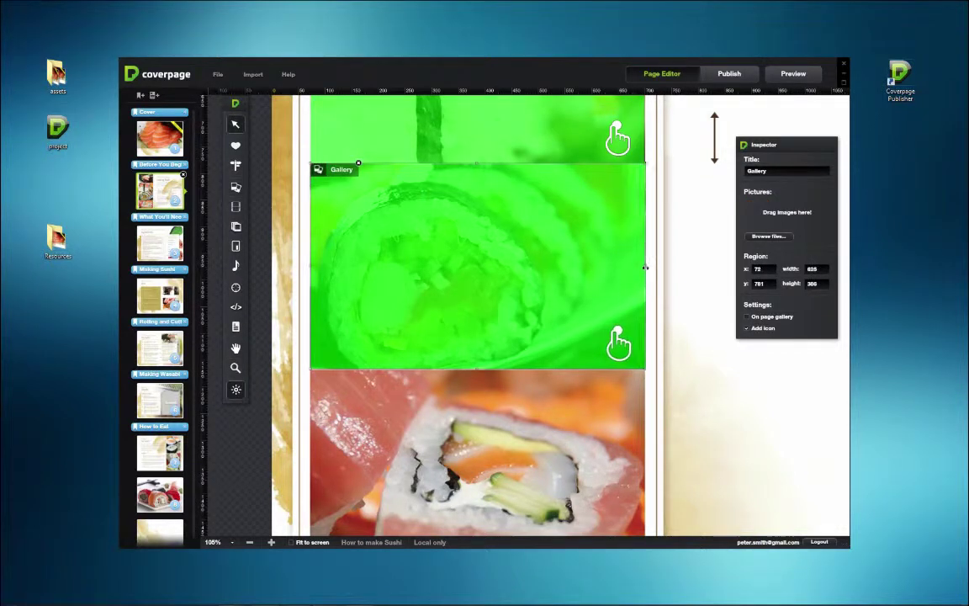
drag(652, 305, 546, 405)
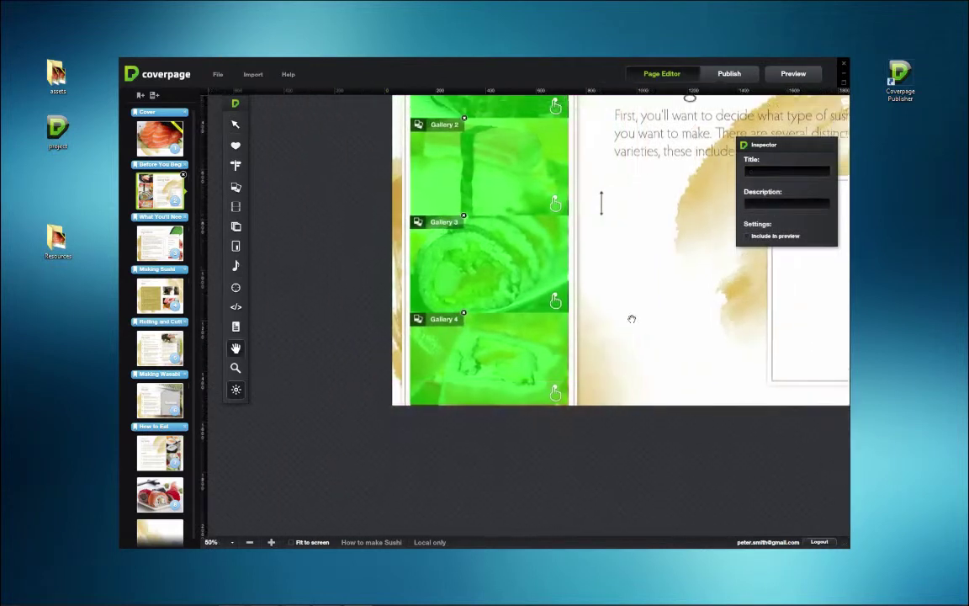
- Preview the Before You Begin page on the simulated tablet in landscape orientation
drag(564, 363, 552, 360)
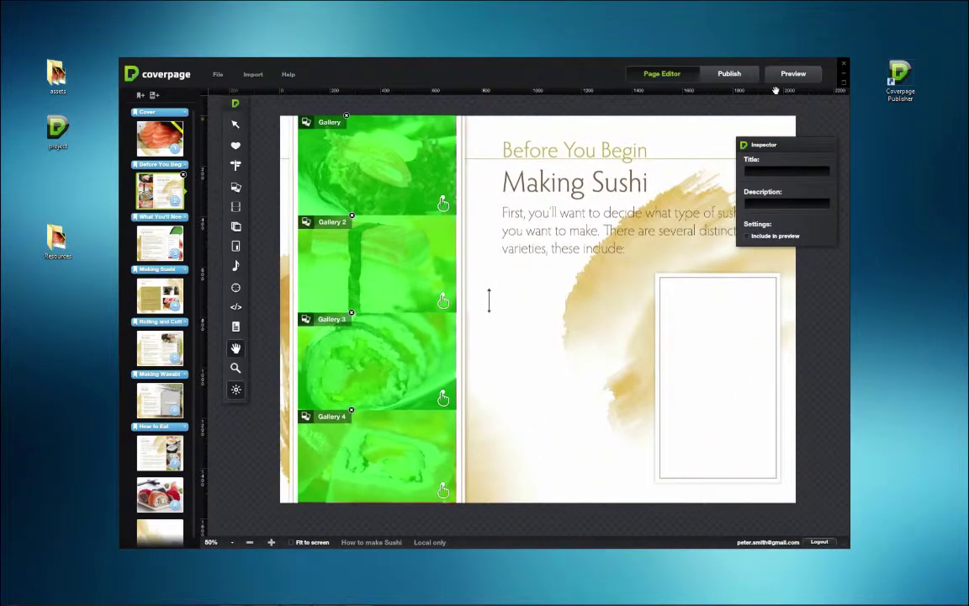
click(794, 75)
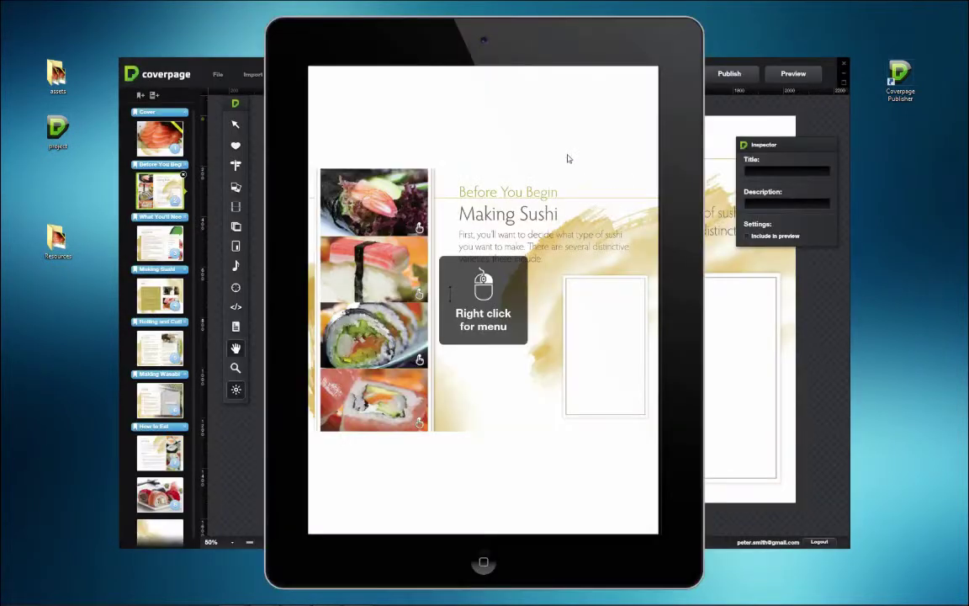
right_click(568, 156)
click(623, 161)
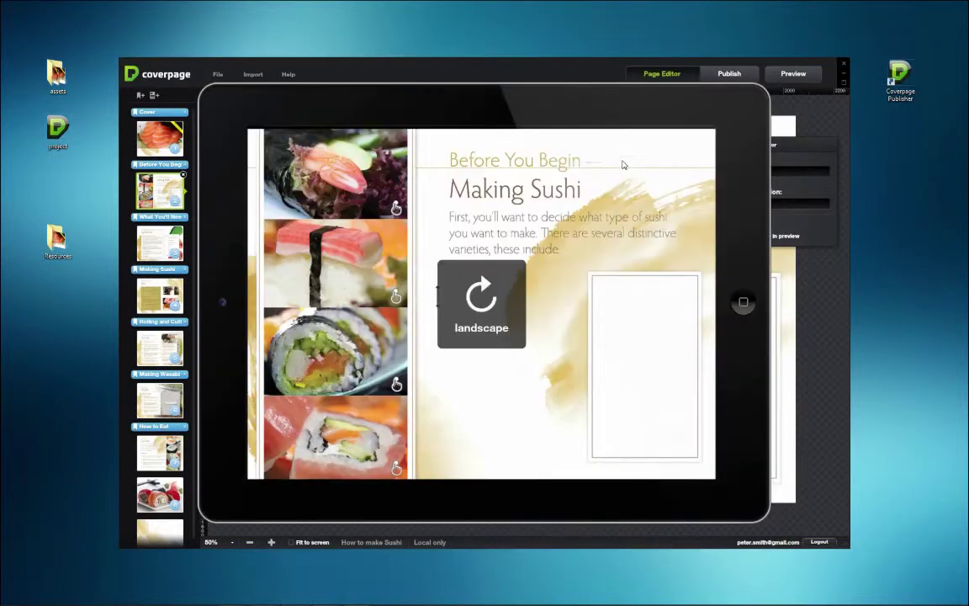
- Test the first three galleries in the preview by opening their pictures, closing each before opening the next one
click(399, 206)
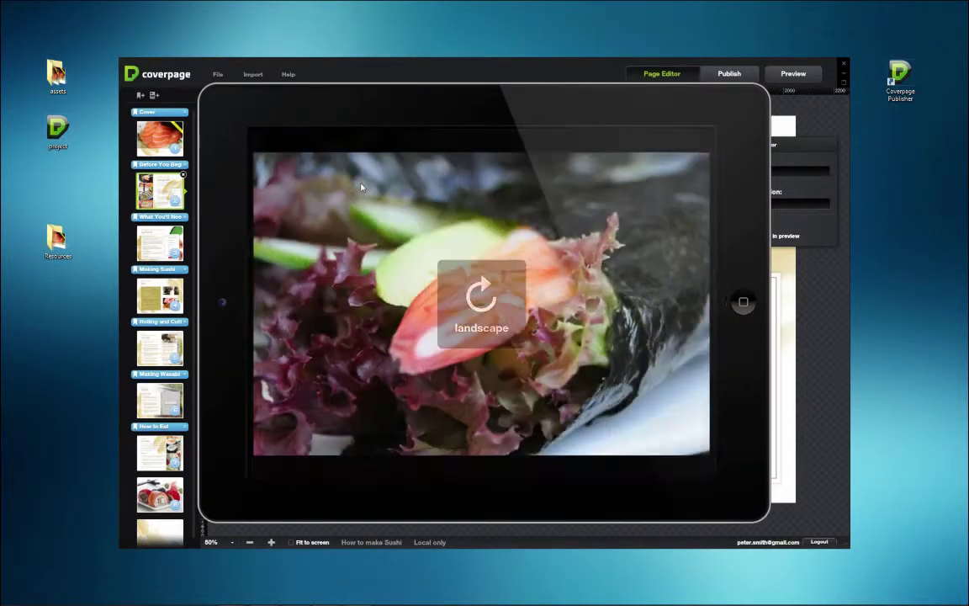
click(263, 139)
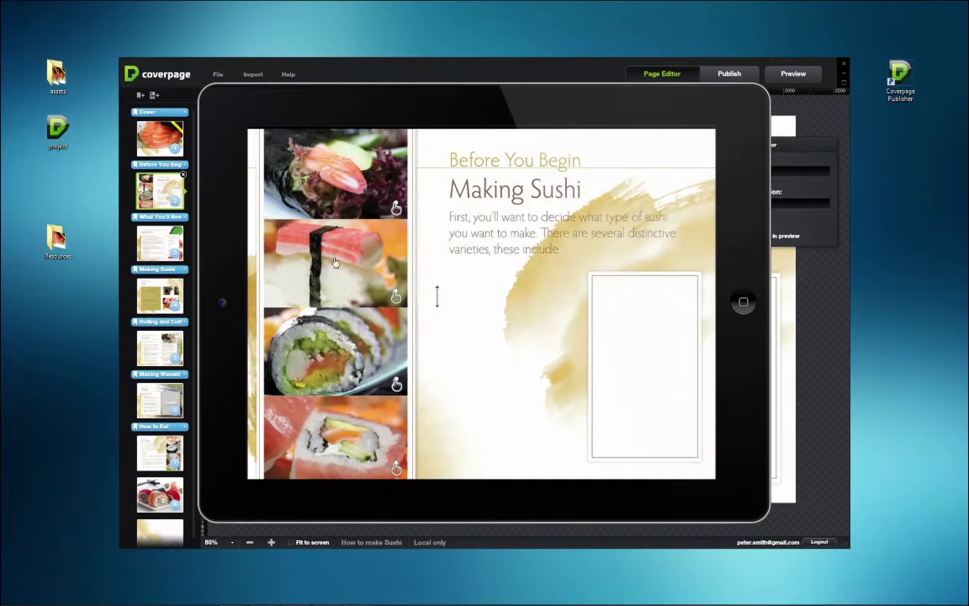
click(338, 272)
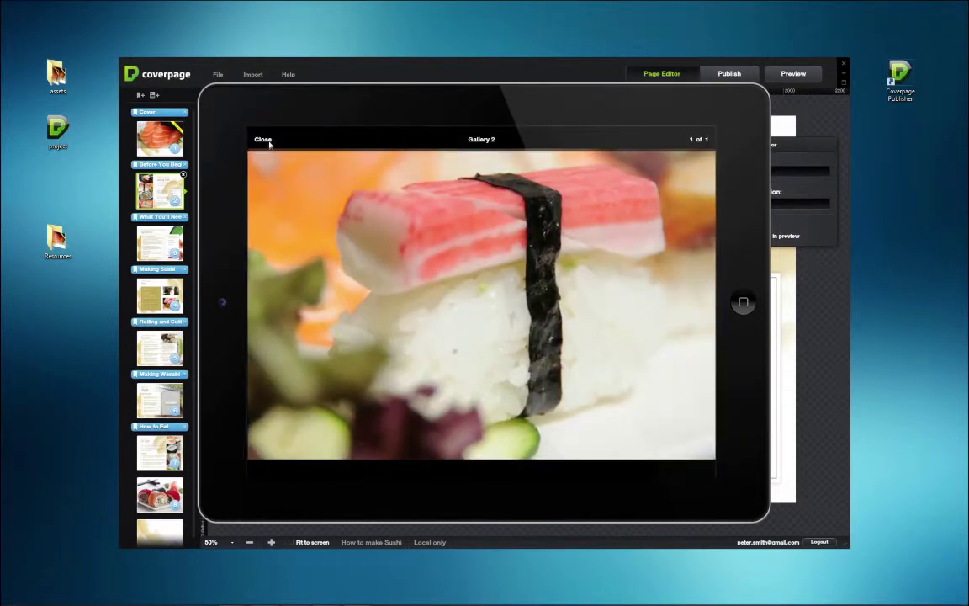
click(269, 144)
click(343, 345)
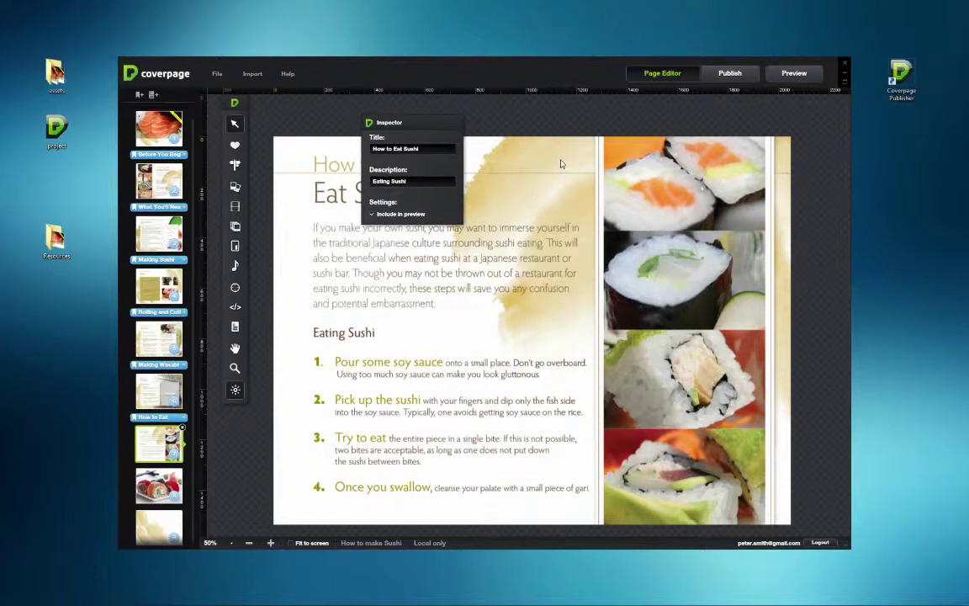
- On the How to Eat page, draw a gallery region about 638 by 371 over the topmost sushi photo
click(223, 543)
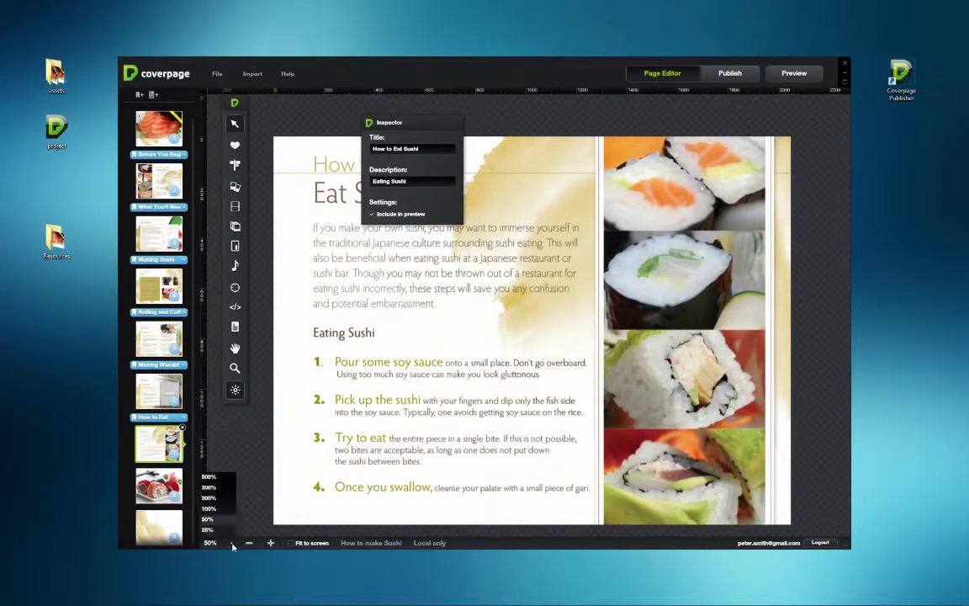
click(206, 461)
click(236, 349)
drag(701, 238, 615, 238)
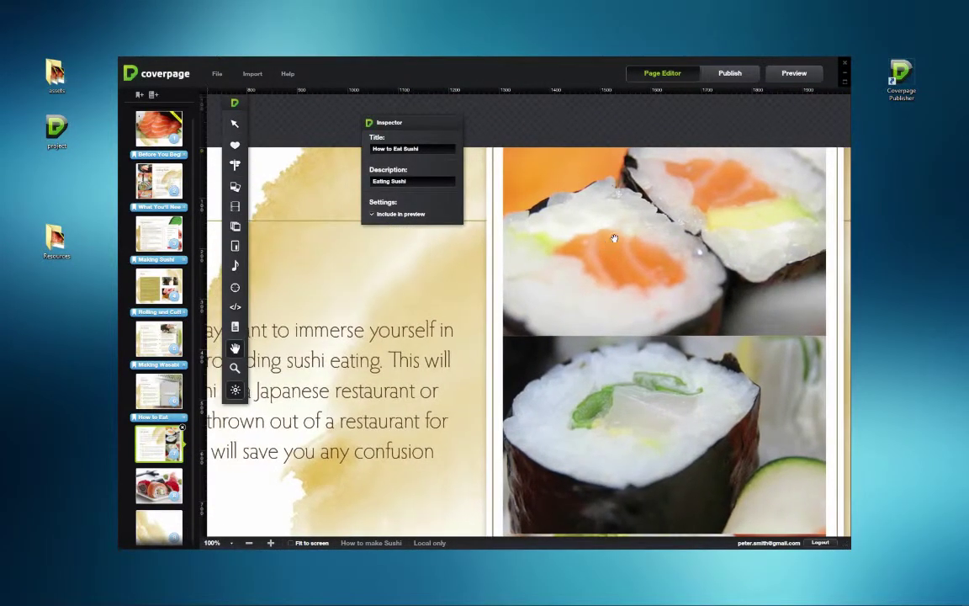
click(235, 187)
click(800, 310)
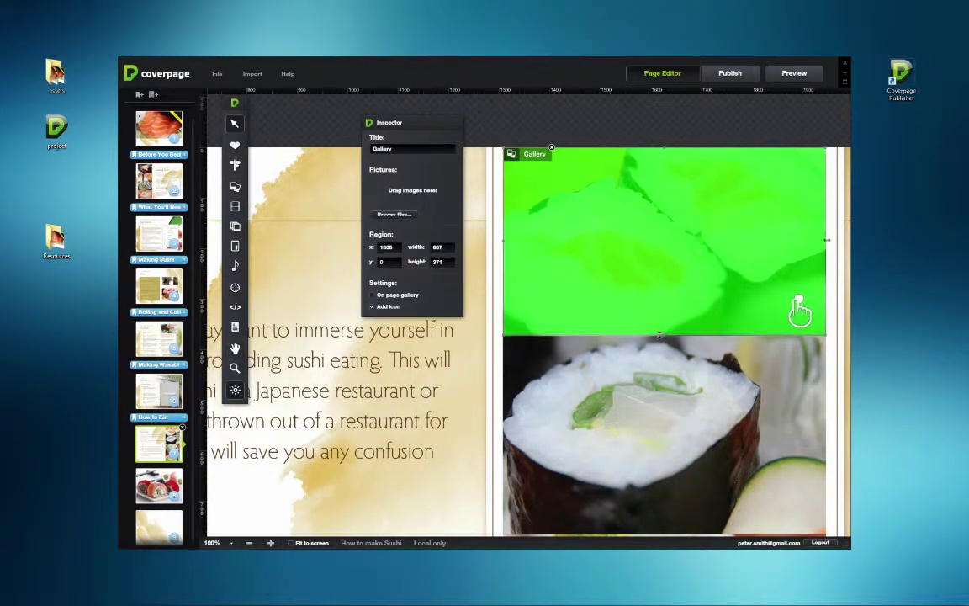
drag(827, 240, 828, 240)
- Add pictures 1, 2 and 3 from the Eating Sushi Gallery folder to the gallery and enable its on-page gallery setting
double_click(56, 241)
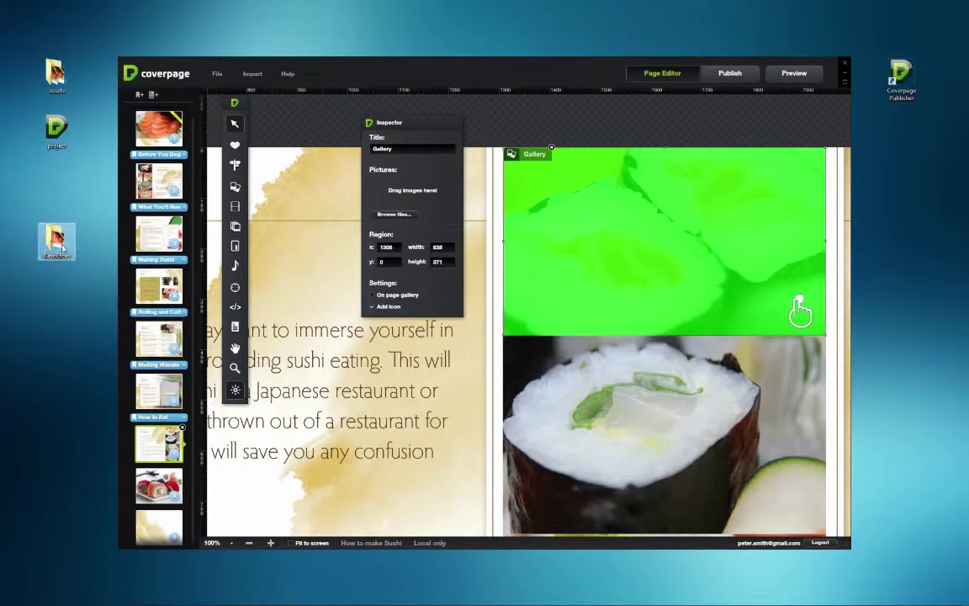
double_click(192, 423)
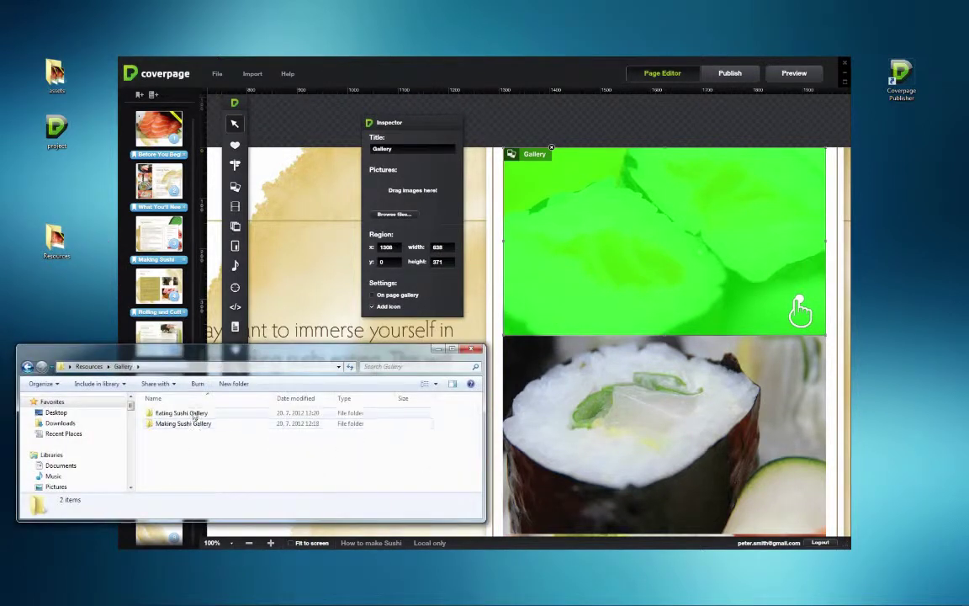
double_click(179, 413)
ctrl+click(226, 419)
ctrl+click(281, 419)
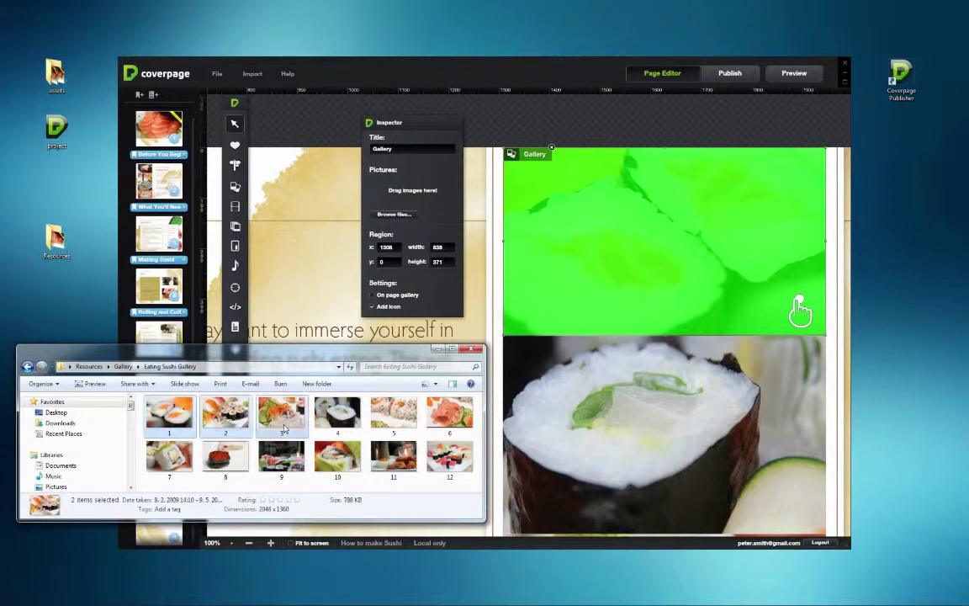
drag(232, 423, 394, 206)
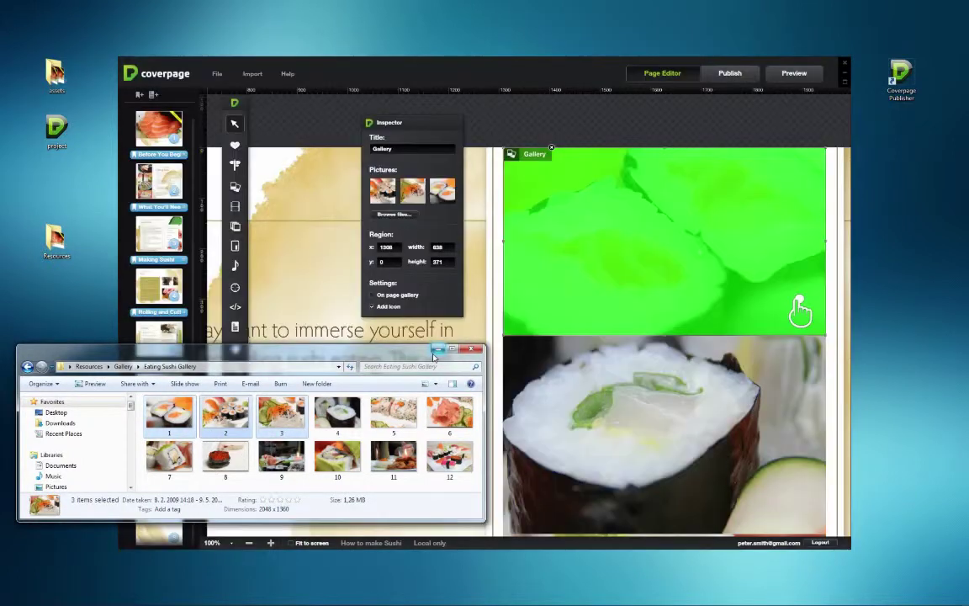
click(412, 79)
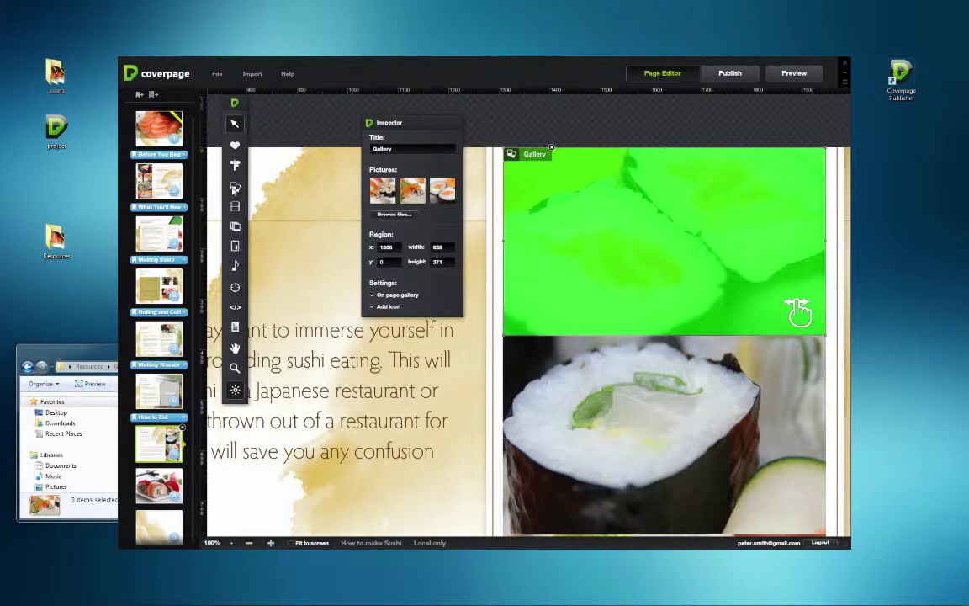
- Preview the How to Eat page with its on-page galleries
click(235, 189)
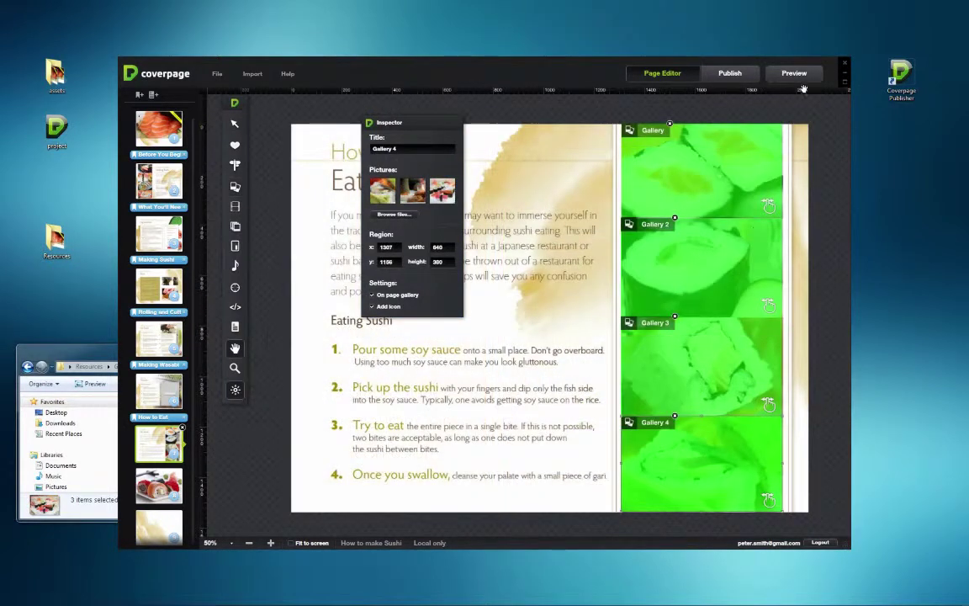
click(803, 77)
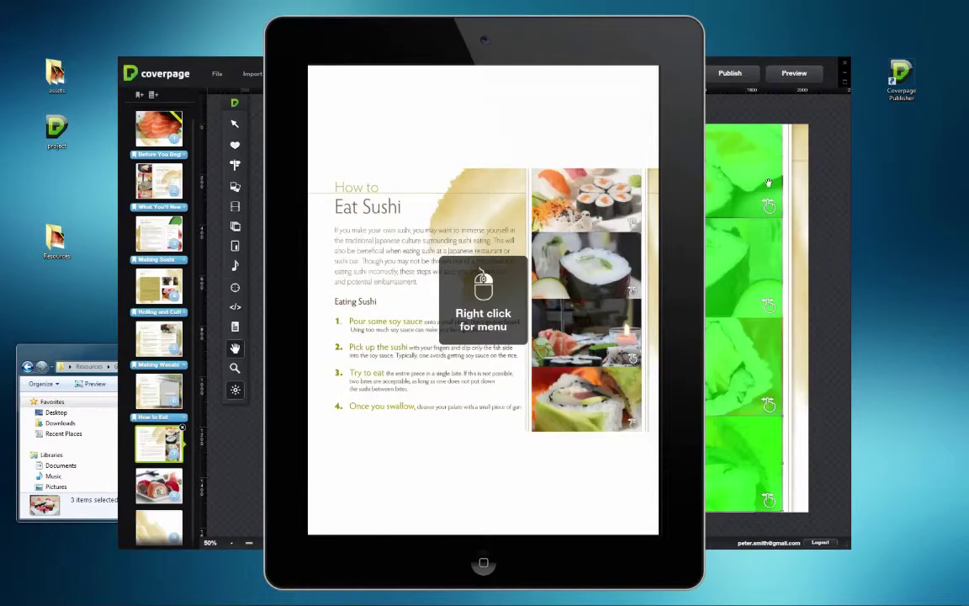
- Rotate the tablet preview of the How to Eat page to landscape
right_click(548, 130)
click(560, 137)
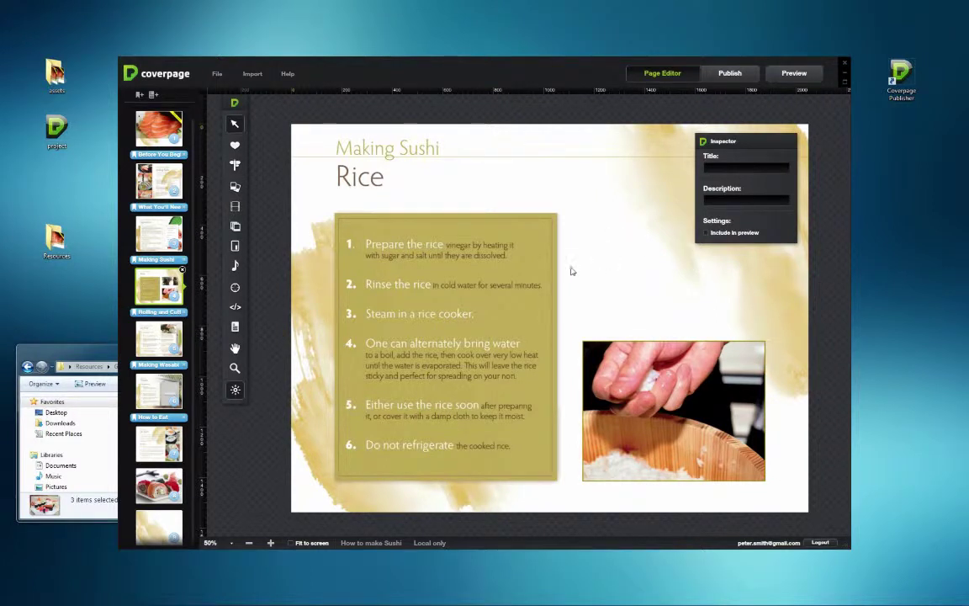
- On the Making Sushi Rice page, draw a video region above the rice photo and resize it to about 727 by 410
click(236, 206)
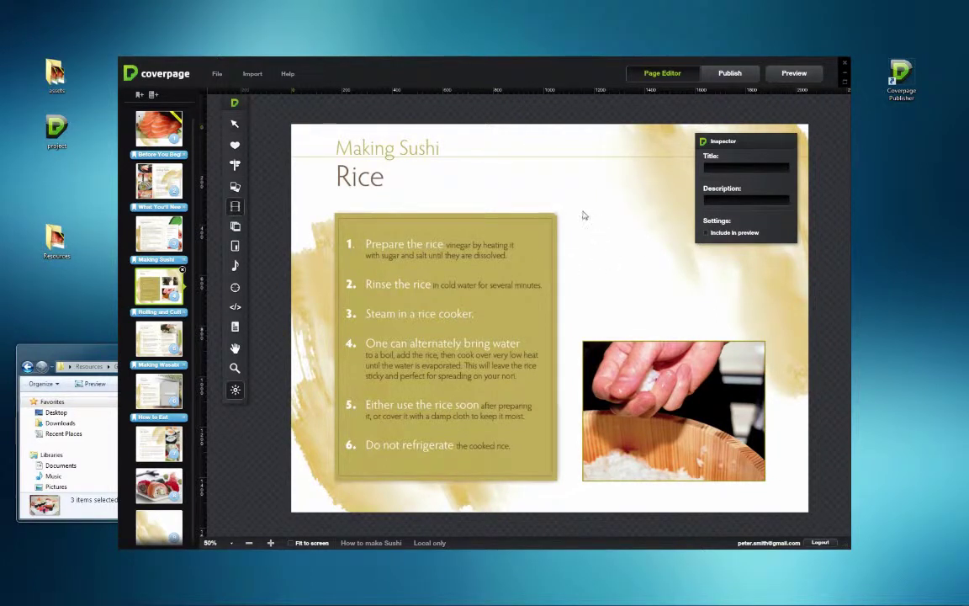
drag(583, 212, 764, 310)
drag(775, 147, 495, 184)
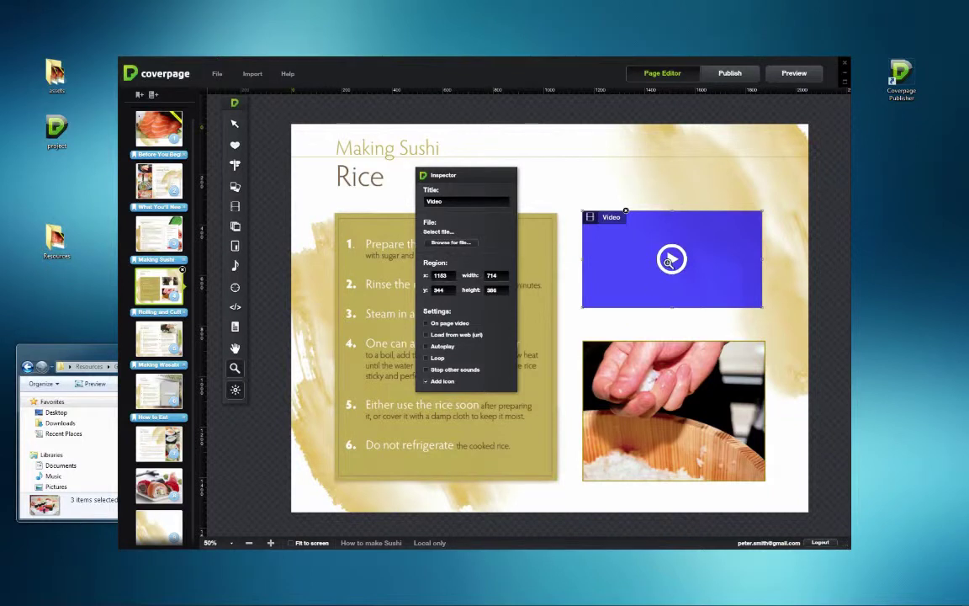
scroll(670, 262, up, 3)
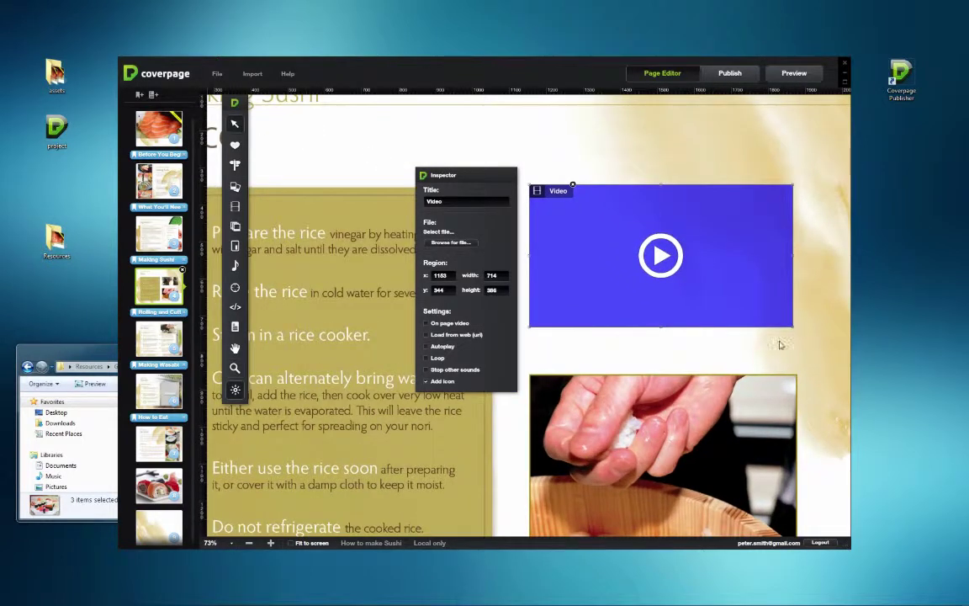
drag(793, 326, 798, 337)
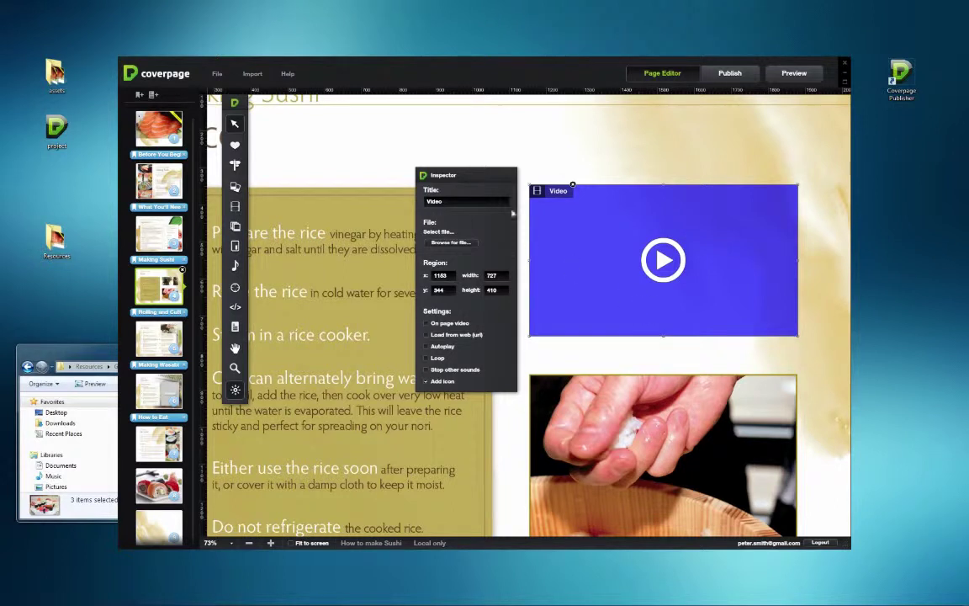
- Make the region an autoplaying on-page video using Sushi Rice from the Video folder, and title it Rice
drag(512, 213, 474, 194)
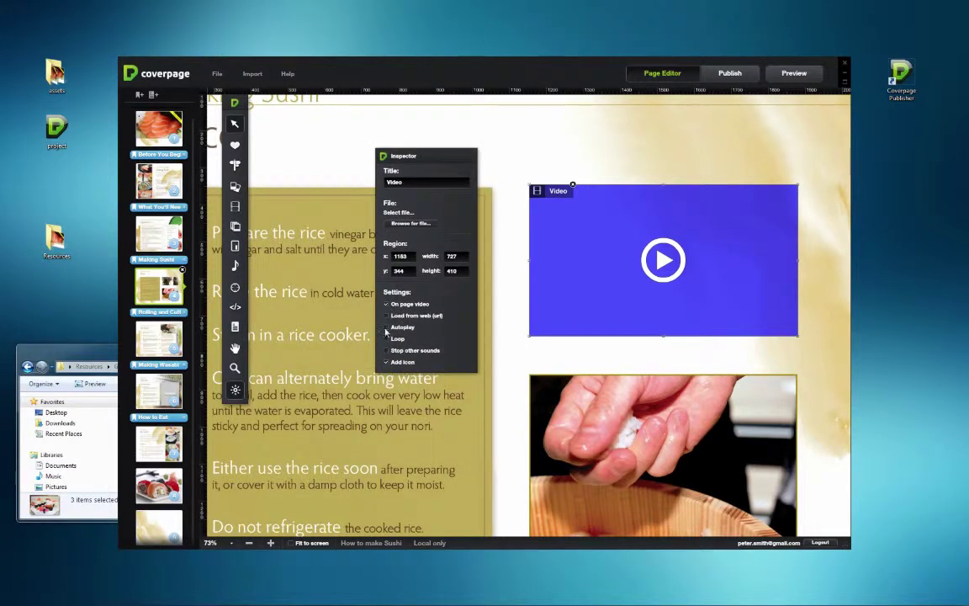
click(410, 223)
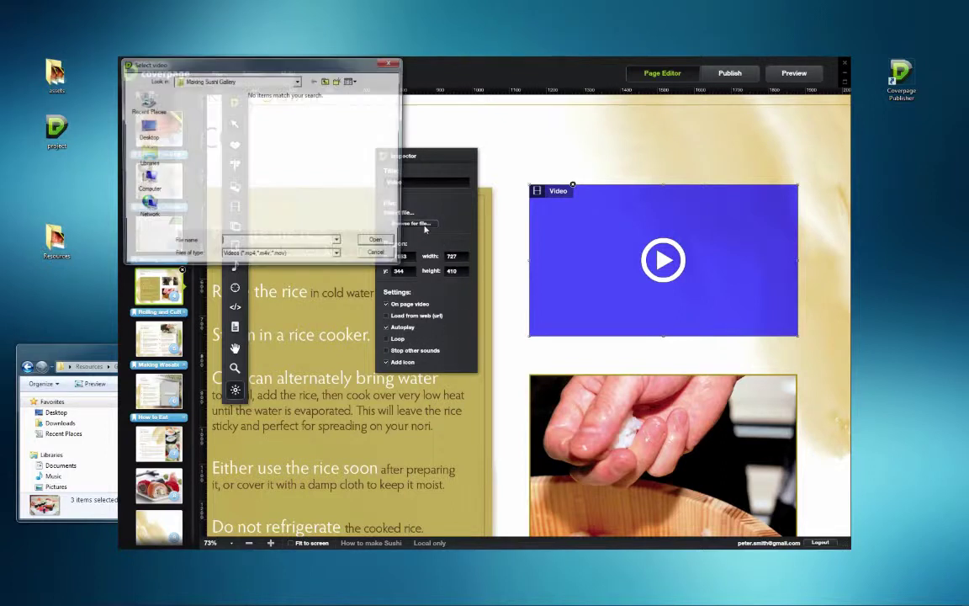
click(328, 81)
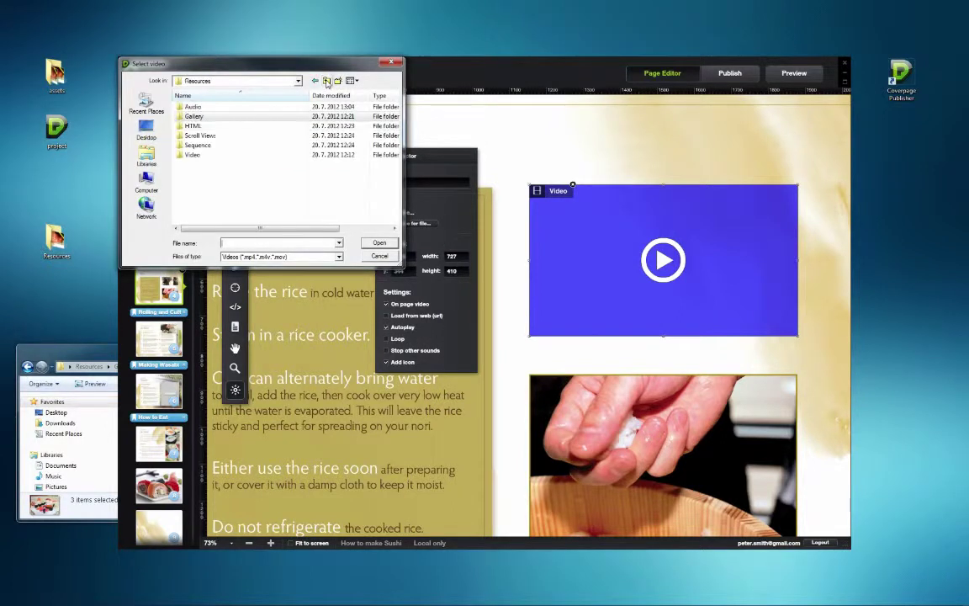
double_click(221, 142)
click(253, 126)
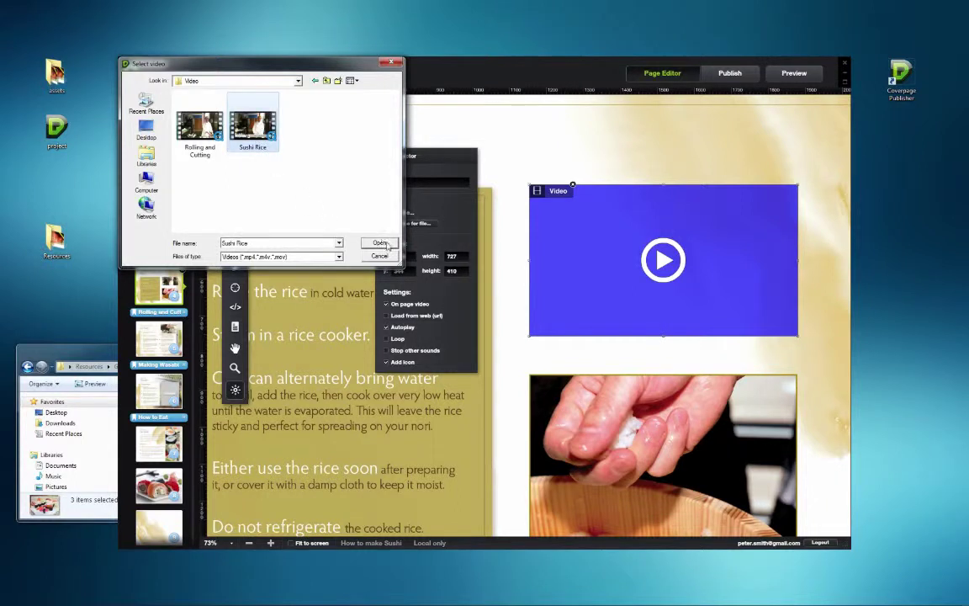
click(378, 243)
text(Rice)
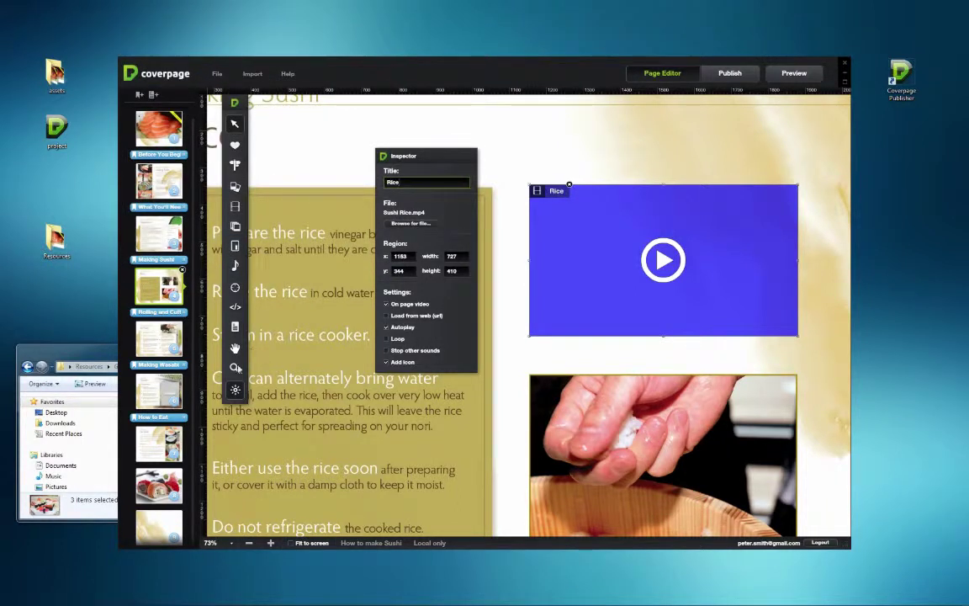
- Preview the Rice page with its on-page video
click(236, 367)
alt+click(511, 232)
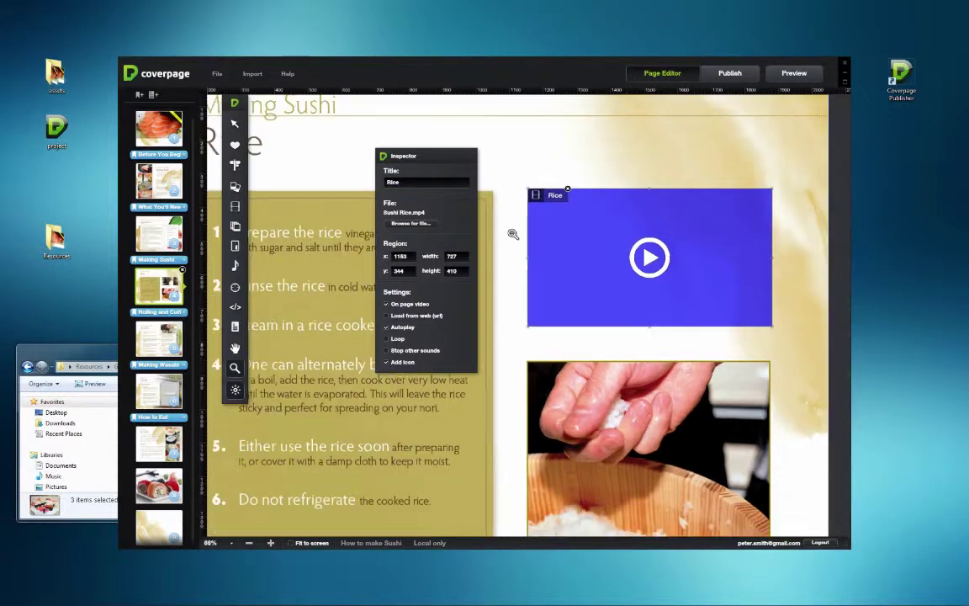
alt+click(511, 232)
alt+click(511, 232)
alt+click(511, 232)
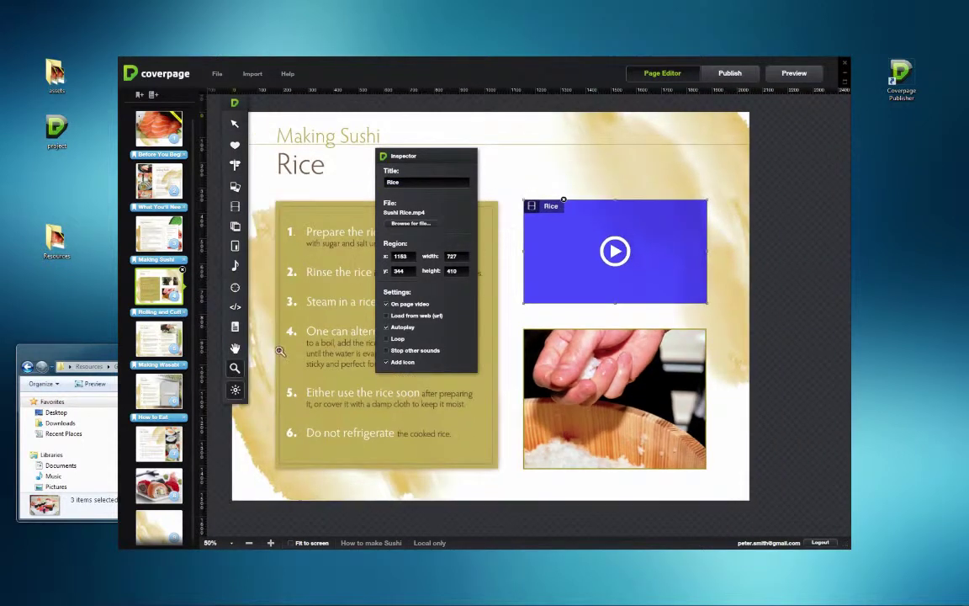
click(237, 348)
drag(422, 169, 774, 152)
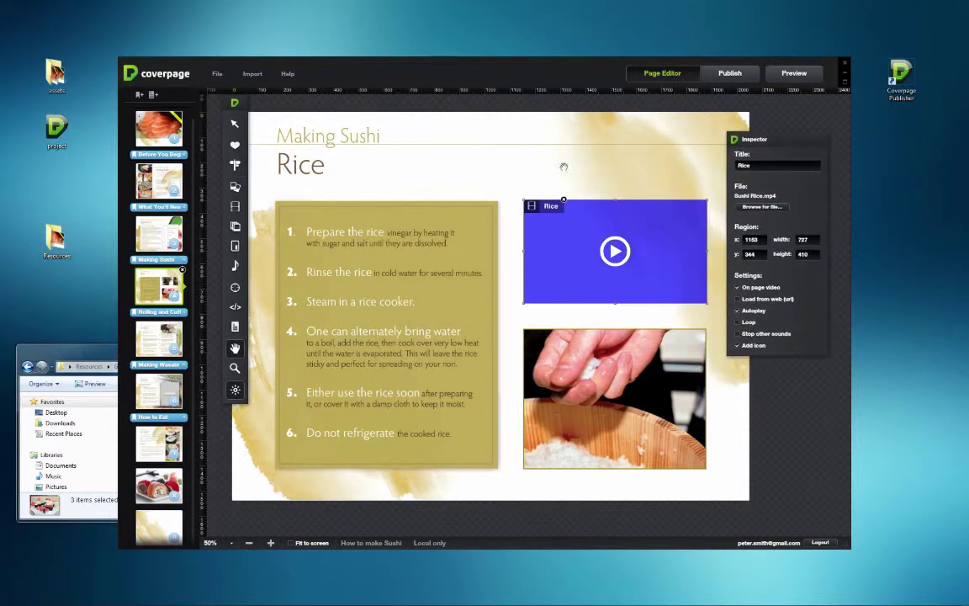
drag(478, 178, 495, 162)
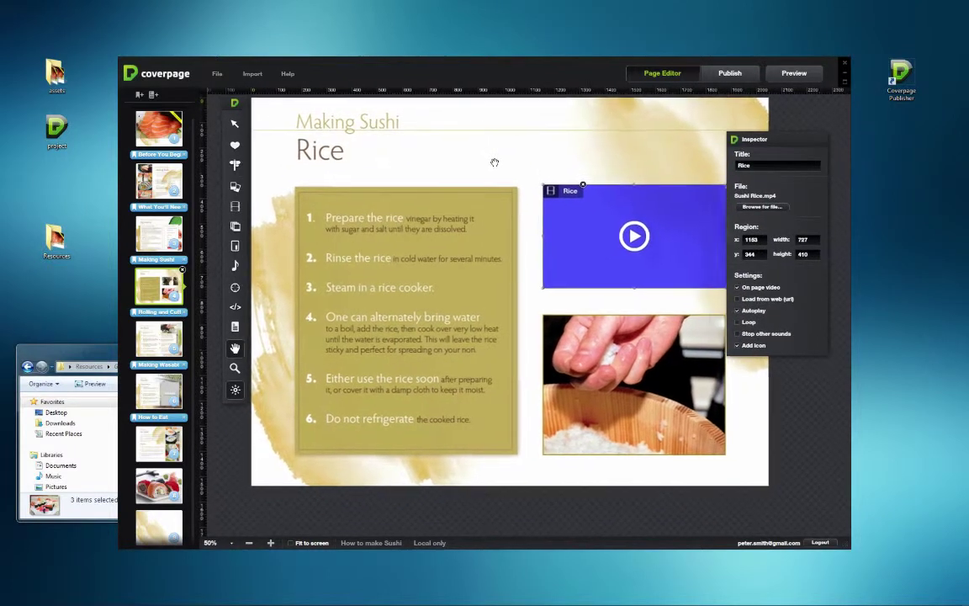
click(795, 74)
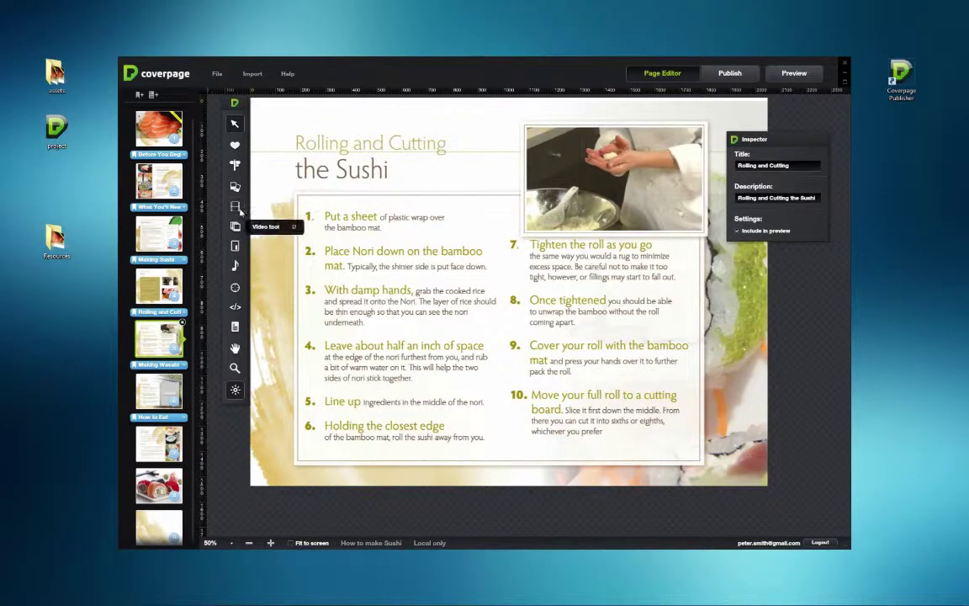
- On the Rolling and Cutting page, draw a video region over the cooking photo and resize it to about 694 by 409 to fit the frame
drag(526, 126, 703, 232)
click(229, 543)
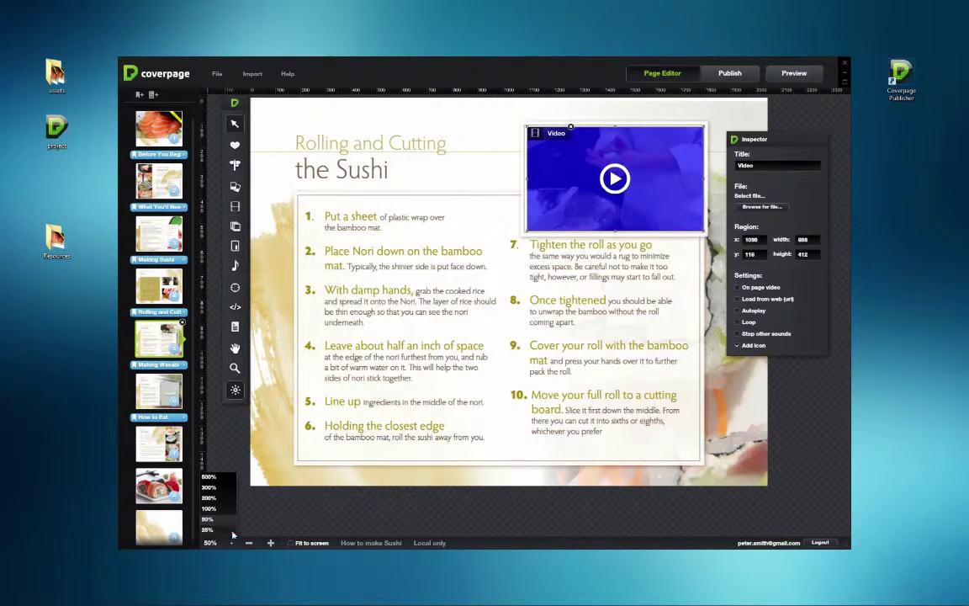
click(231, 510)
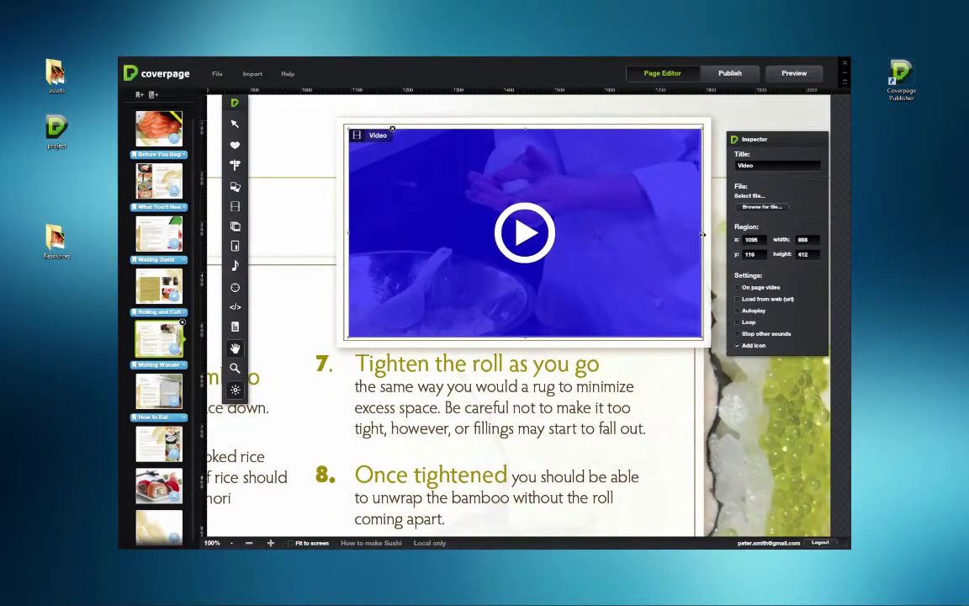
drag(702, 234, 688, 235)
click(237, 125)
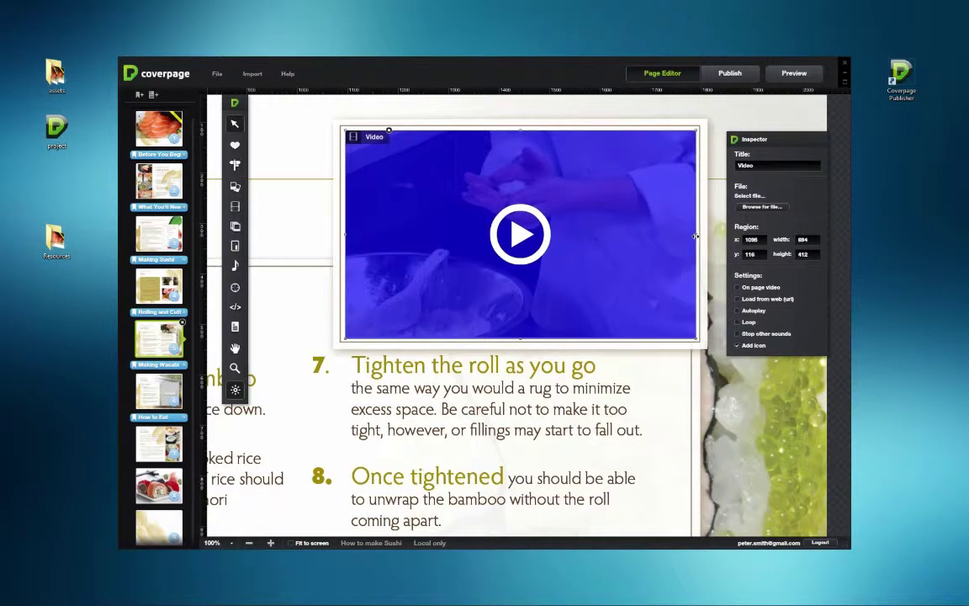
drag(526, 342, 518, 336)
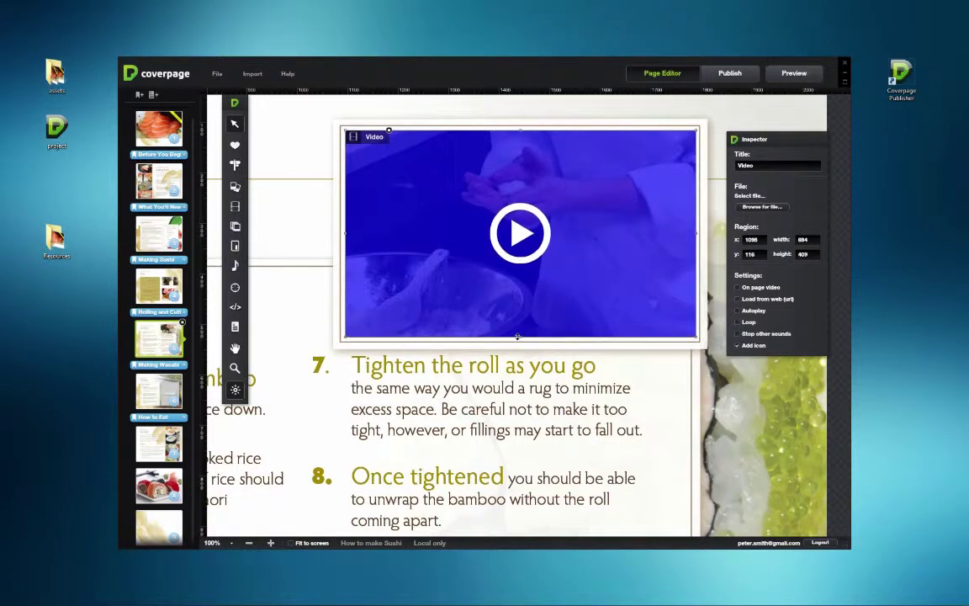
- Load the Rolling and Cutting video into the region, title it Rolling and Cutting, and enable autoplay
click(762, 208)
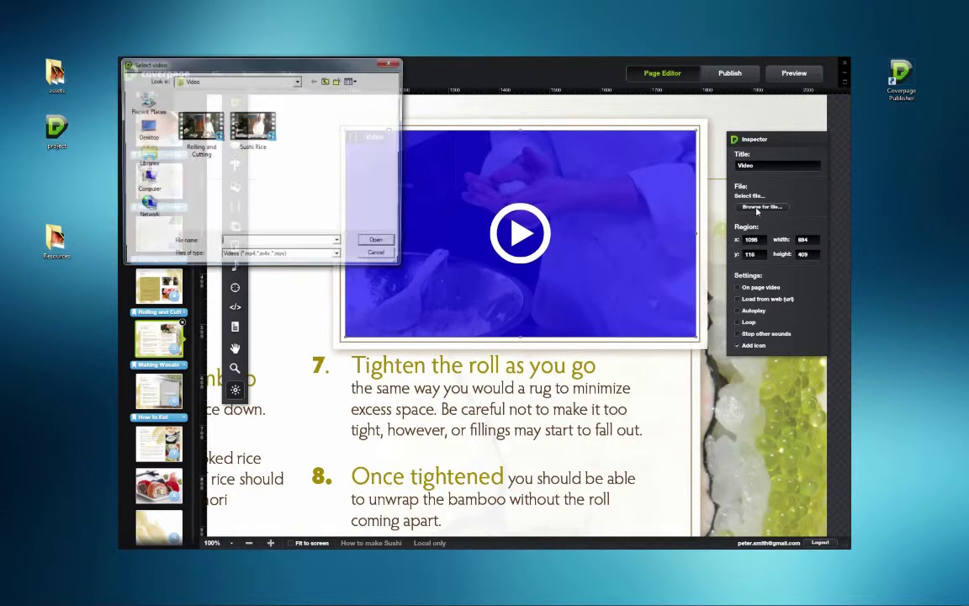
click(200, 131)
click(380, 242)
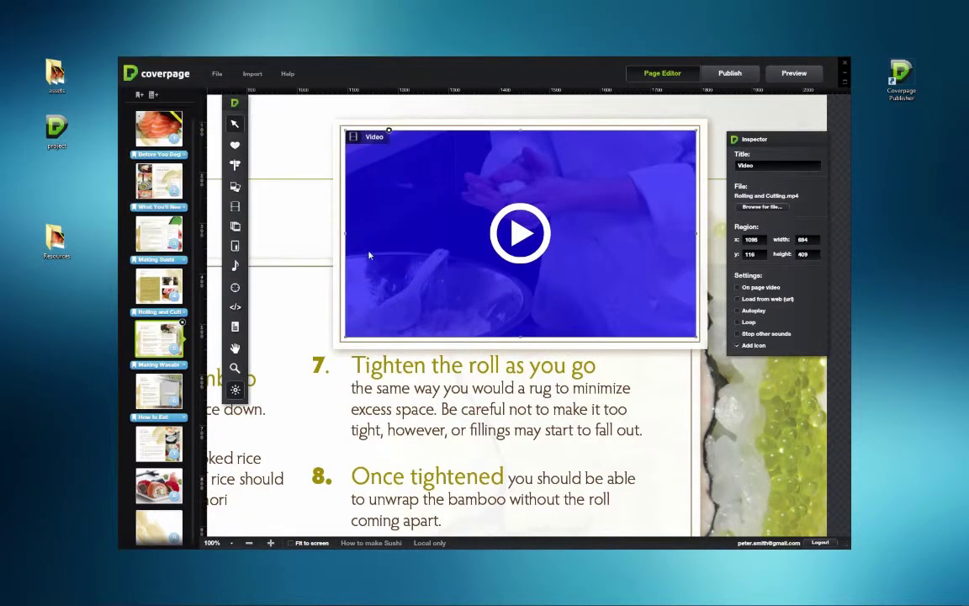
double_click(744, 166)
text(Rolling and Cutti)
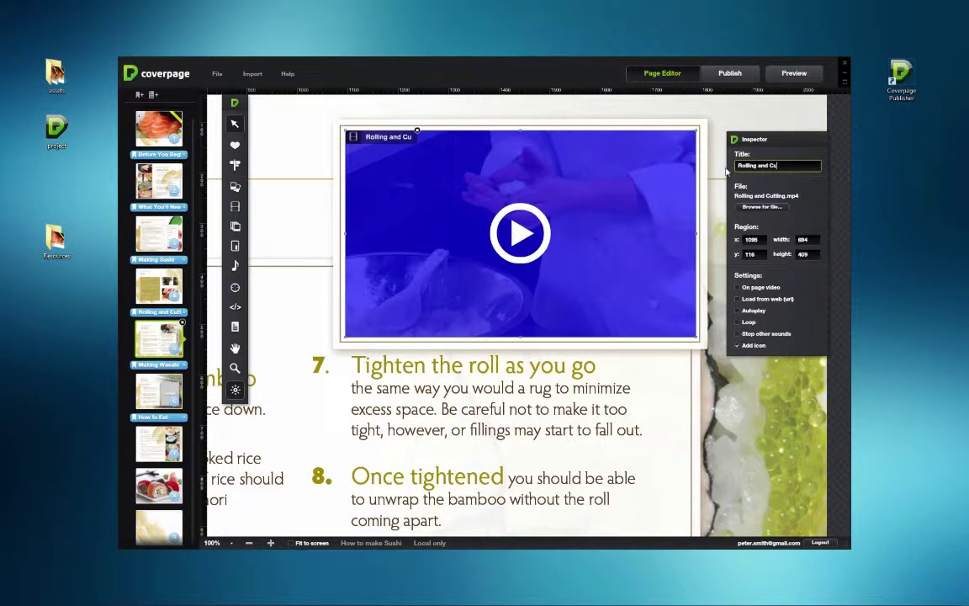
text(ng)
click(737, 311)
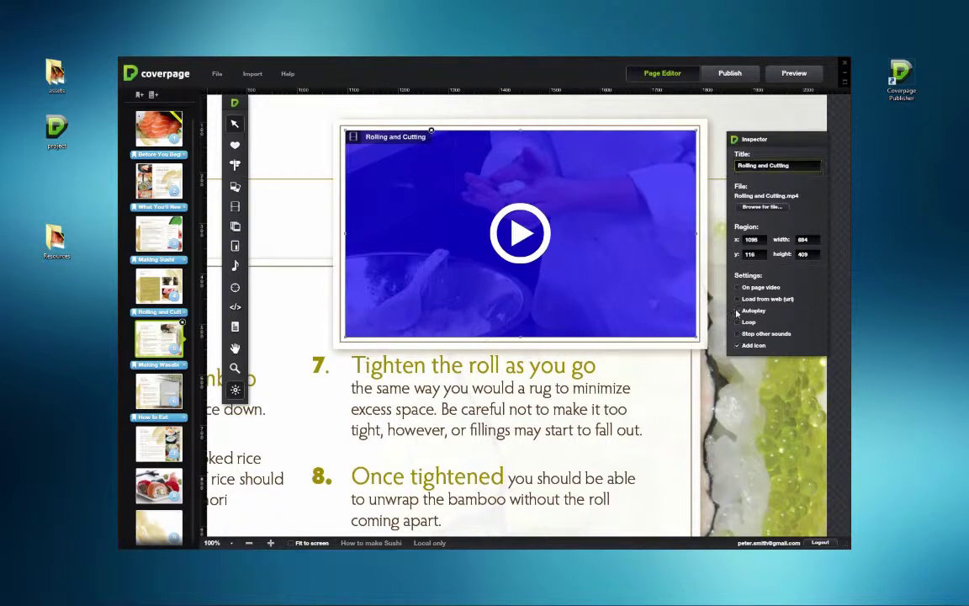
- Preview the Rolling and Cutting page, play its pop-up video, and close the player
click(793, 74)
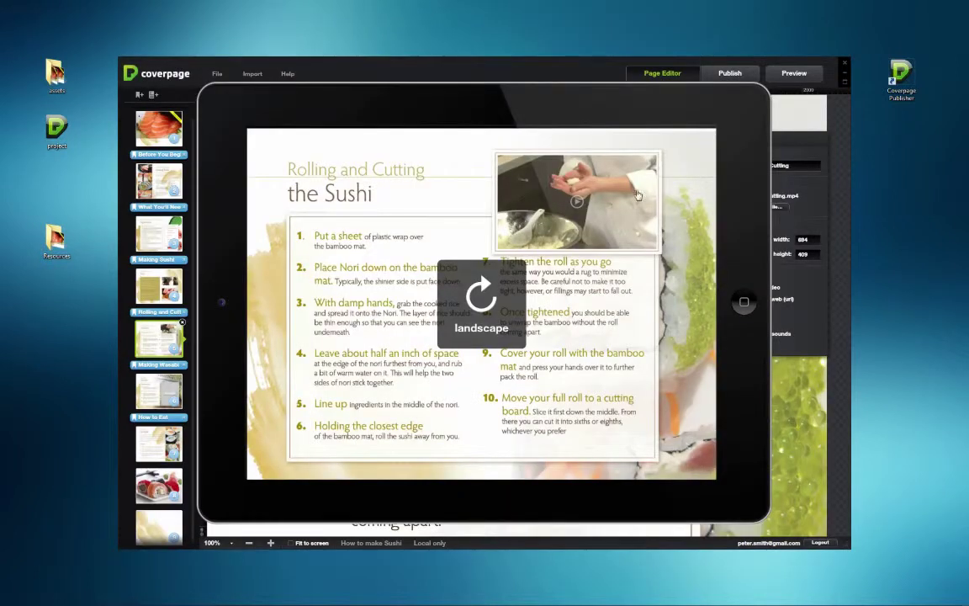
click(576, 205)
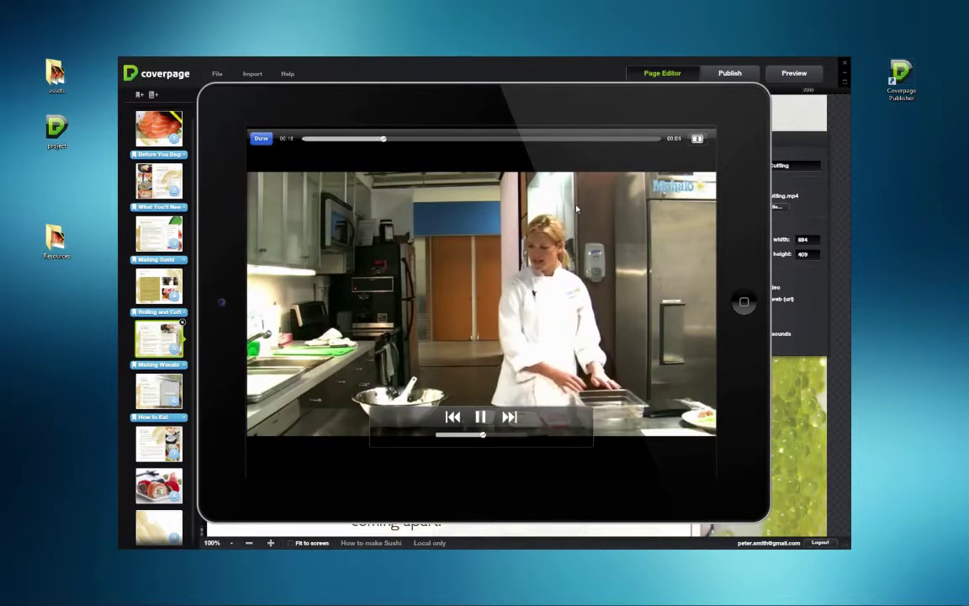
click(261, 139)
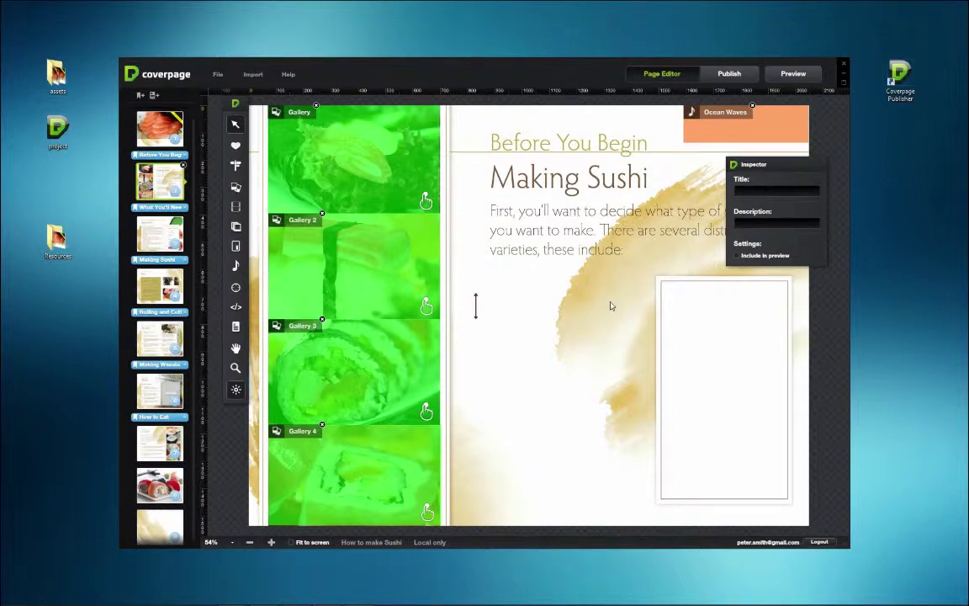
- On the Before You Begin page, draw a scroll view region about 562 by 799 below the introduction and align it with the text
click(236, 246)
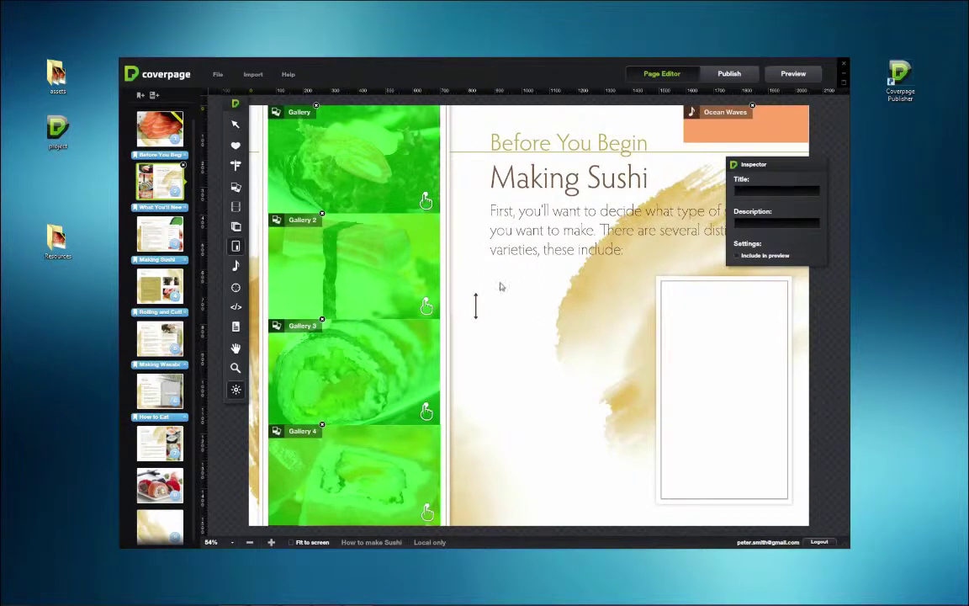
drag(493, 282, 647, 496)
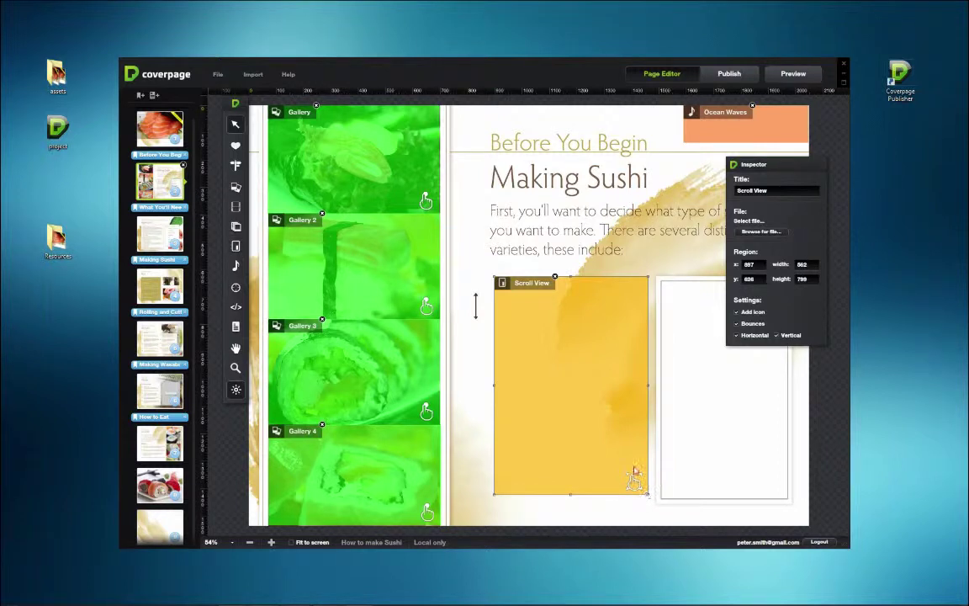
drag(584, 373, 579, 373)
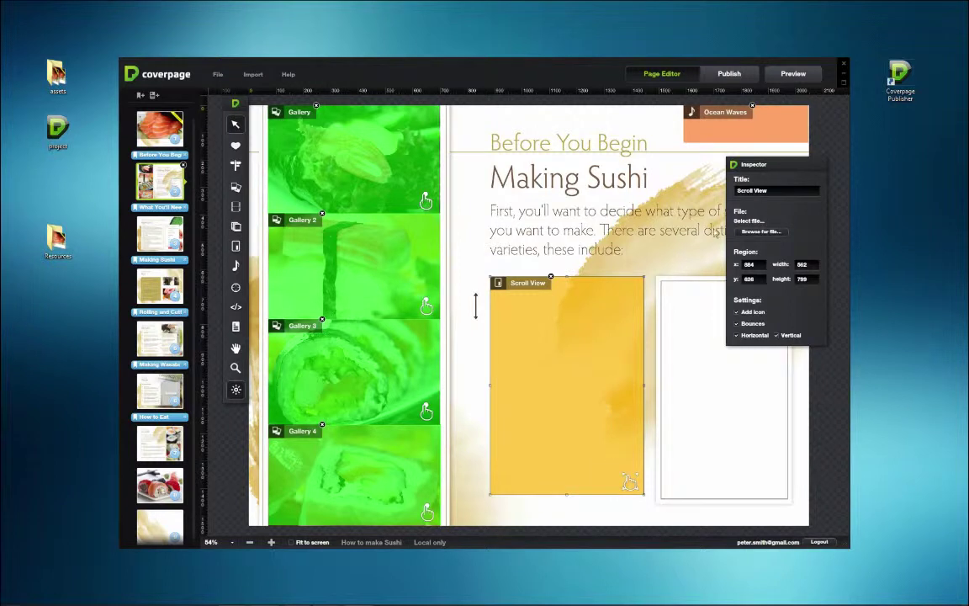
- Load making-sushi_scroll_1.png from the Making Sushi folder into the scroll view, with its icon and horizontal scrolling disabled
click(757, 231)
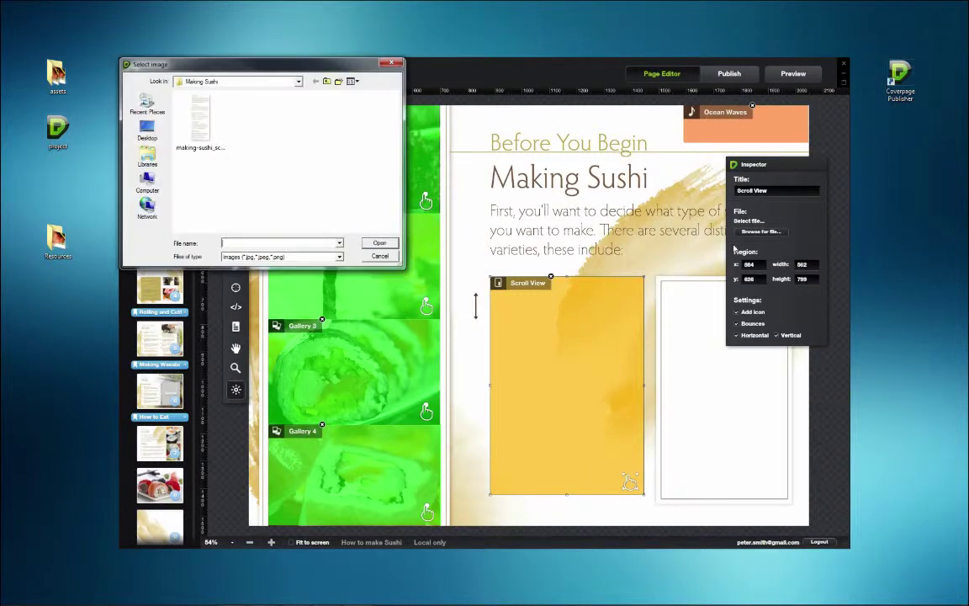
click(209, 128)
click(379, 242)
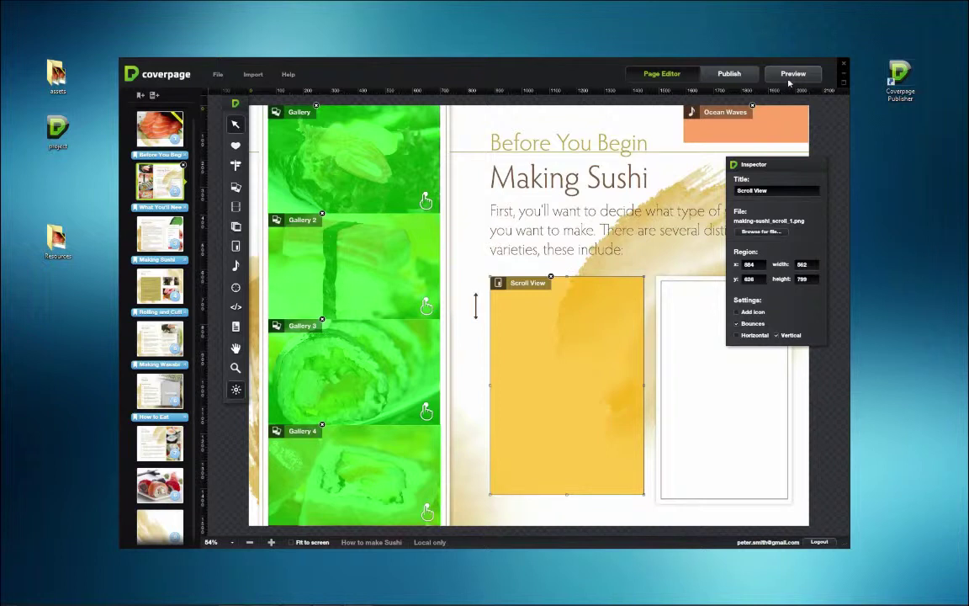
- Preview the Before You Begin page, scroll through the sushi varieties text, and close the preview
click(789, 79)
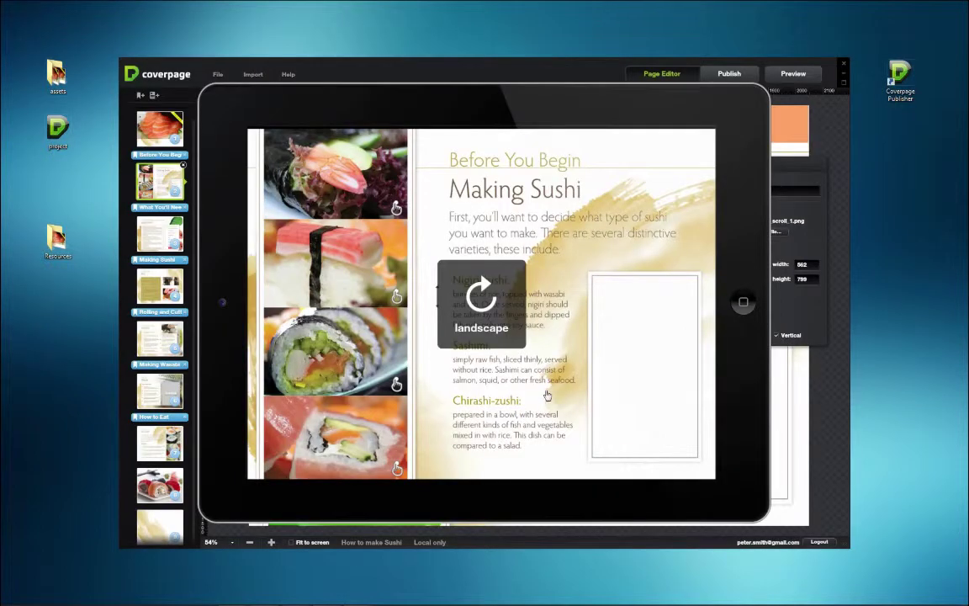
drag(541, 409, 529, 478)
drag(530, 437, 533, 384)
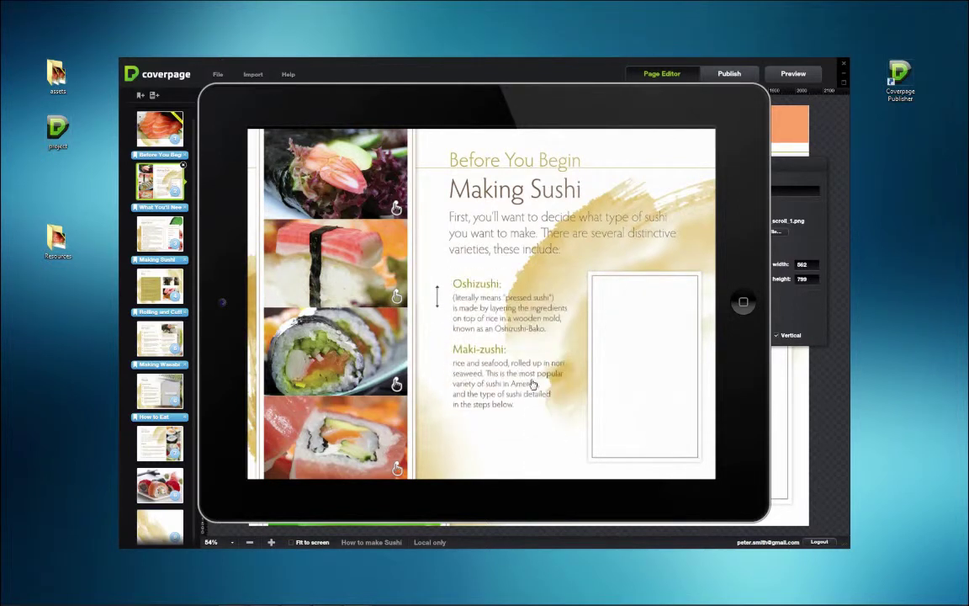
click(743, 303)
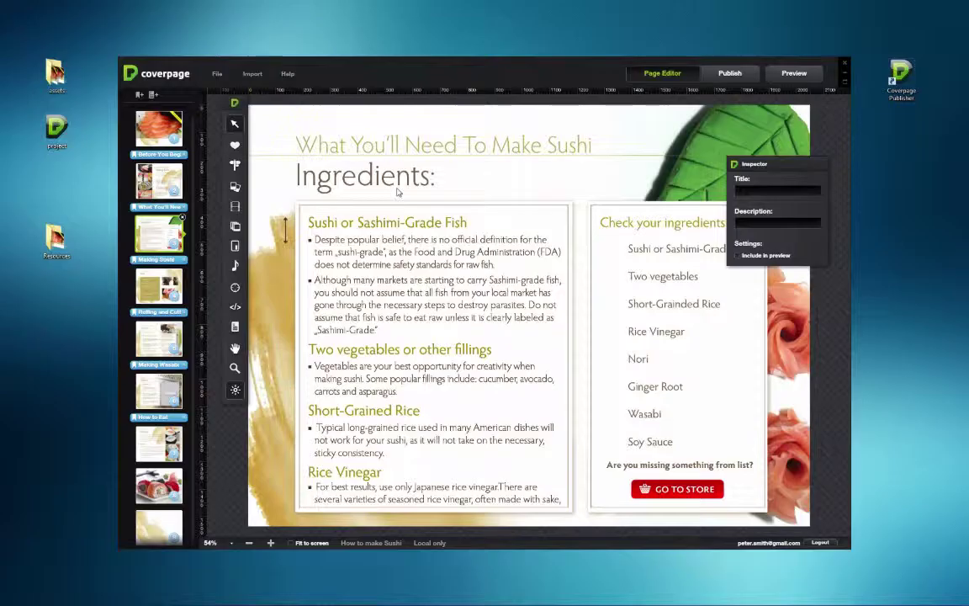
- On the What You'll Need page, draw a scroll view over the ingredients text with x 217, y 384, width 925 and height 1080
click(236, 246)
drag(305, 206, 350, 240)
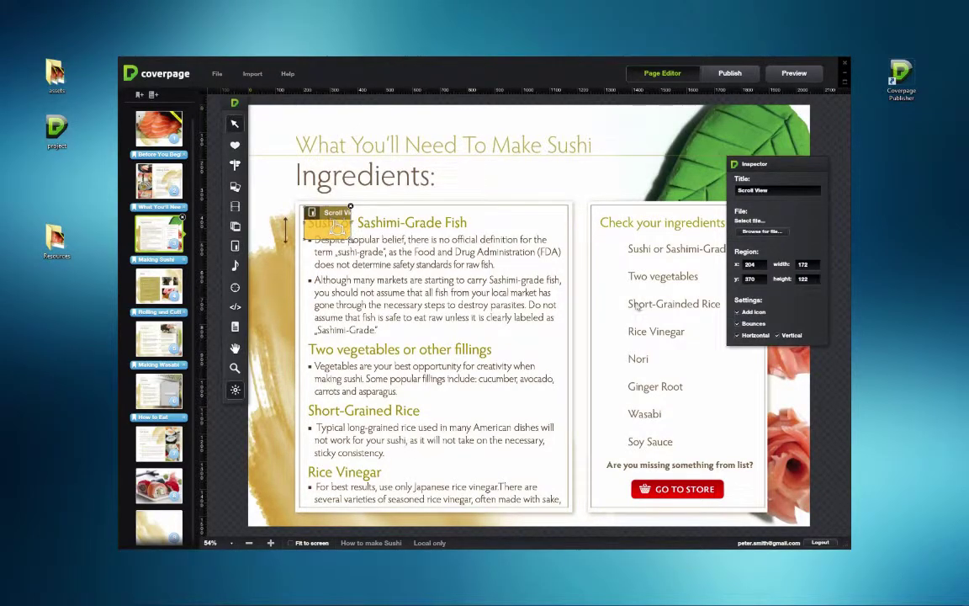
drag(762, 265, 743, 268)
text(217)
key(Tab)
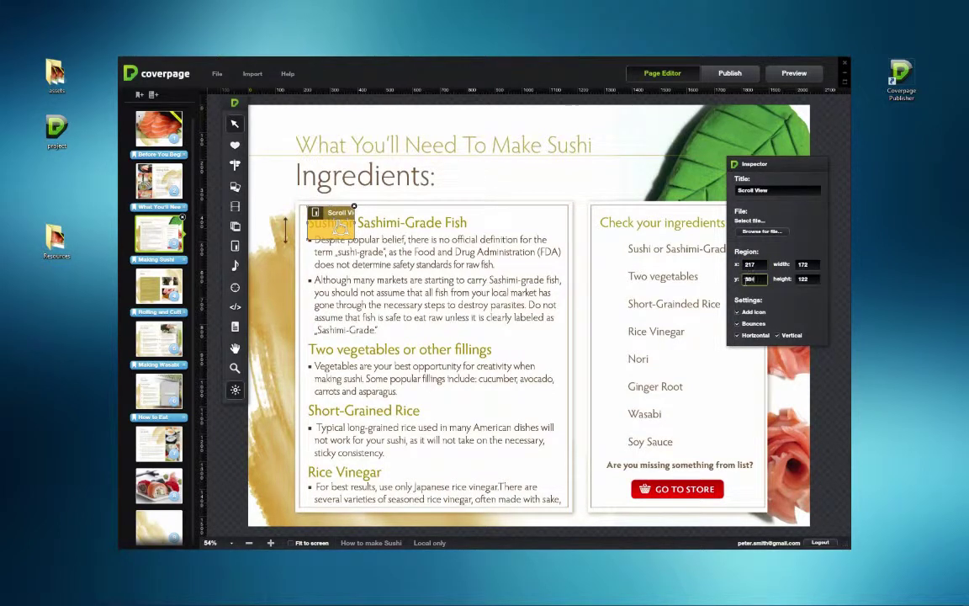
text(384)
key(Tab)
text(925)
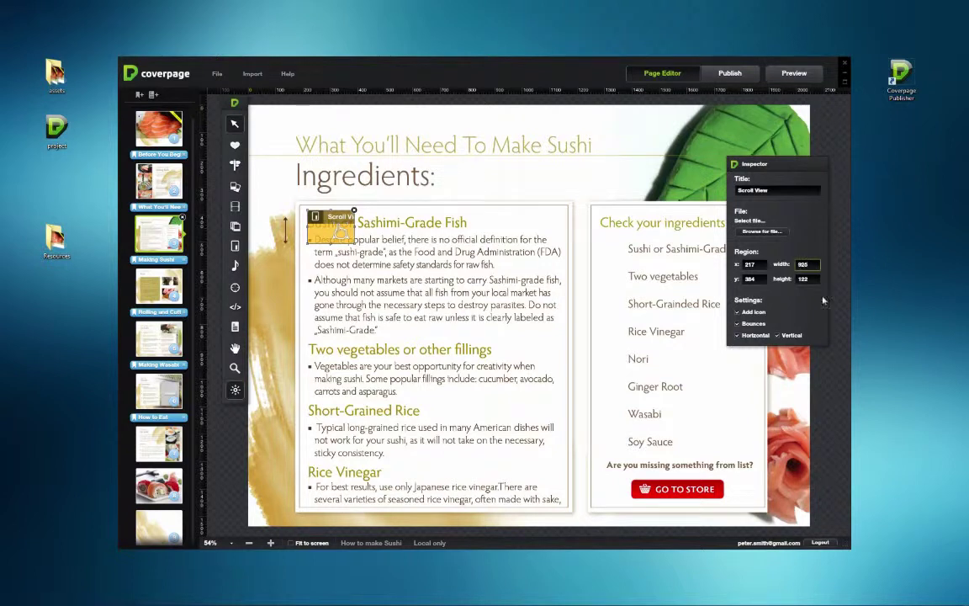
key(Tab)
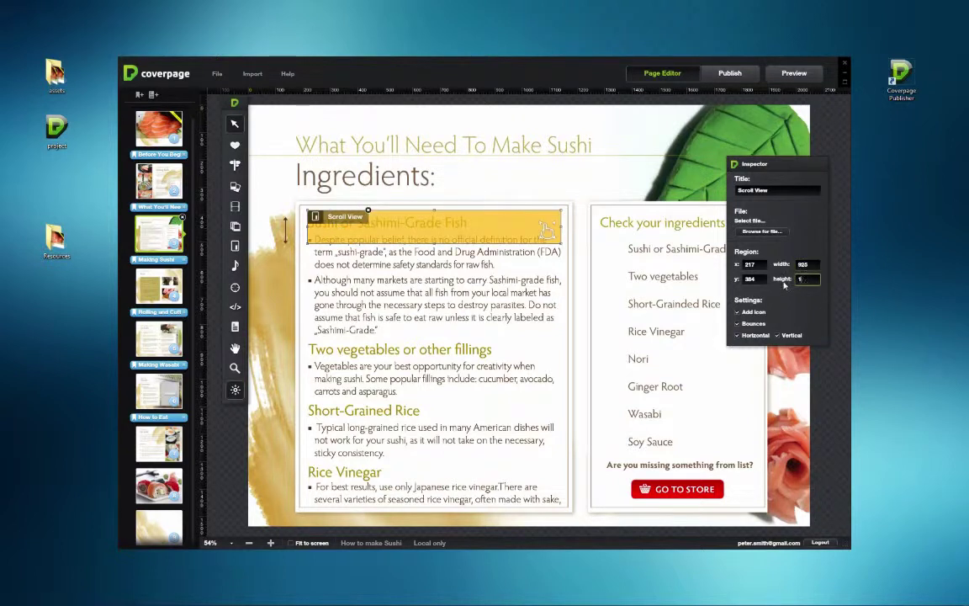
- Load ingredients_scroll.png from the Ingredients folder into the scroll view and disable its icon
click(764, 231)
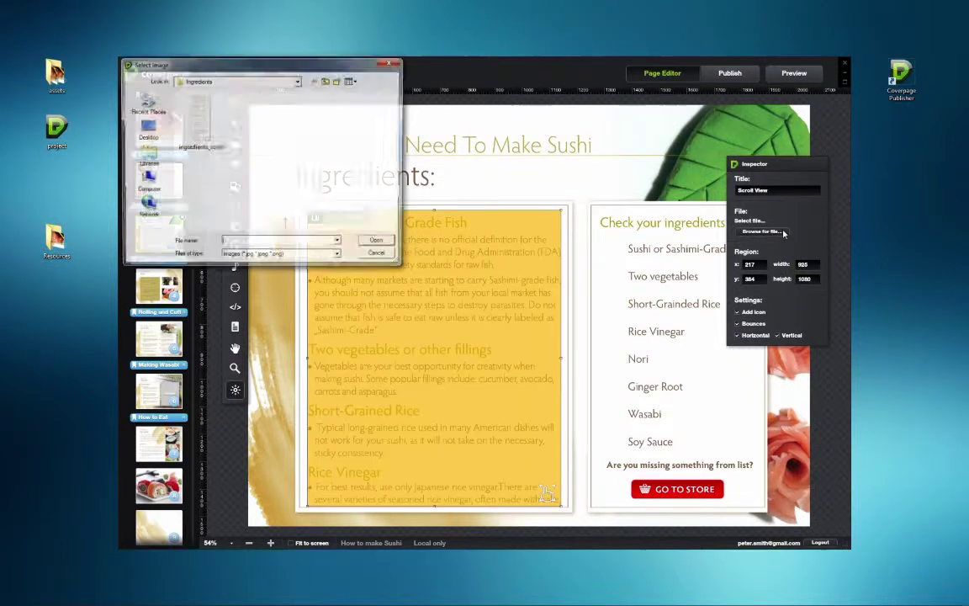
click(201, 126)
click(379, 243)
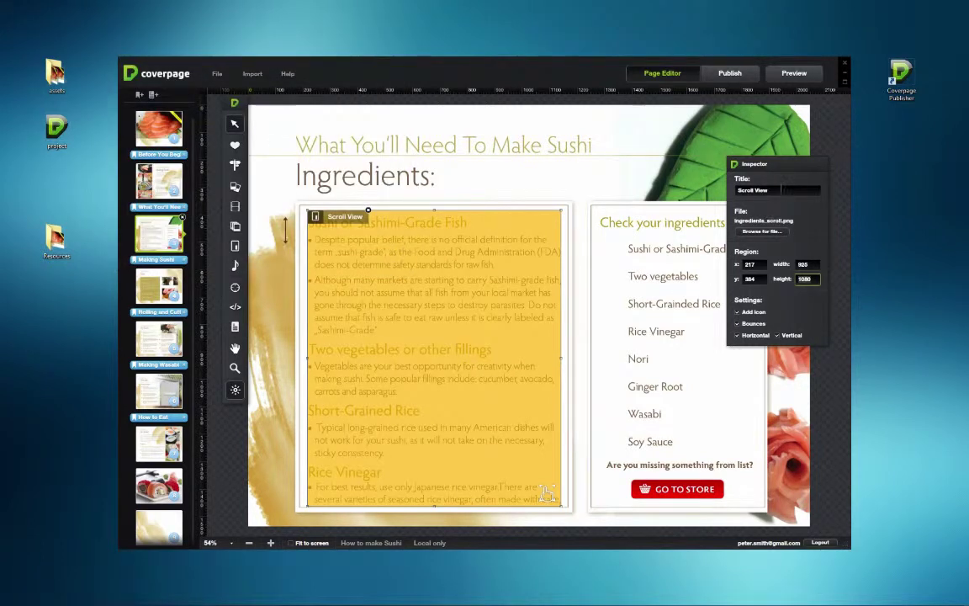
click(737, 313)
- Preview the What You'll Need page and scroll the ingredients text down and back up
click(793, 73)
scroll(380, 393, down, 5)
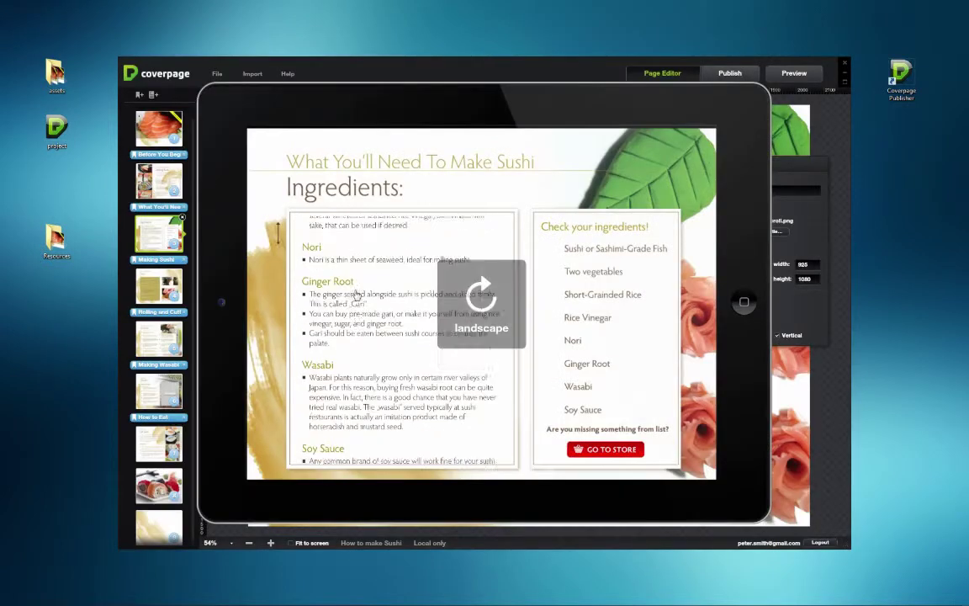
scroll(404, 353, up, 5)
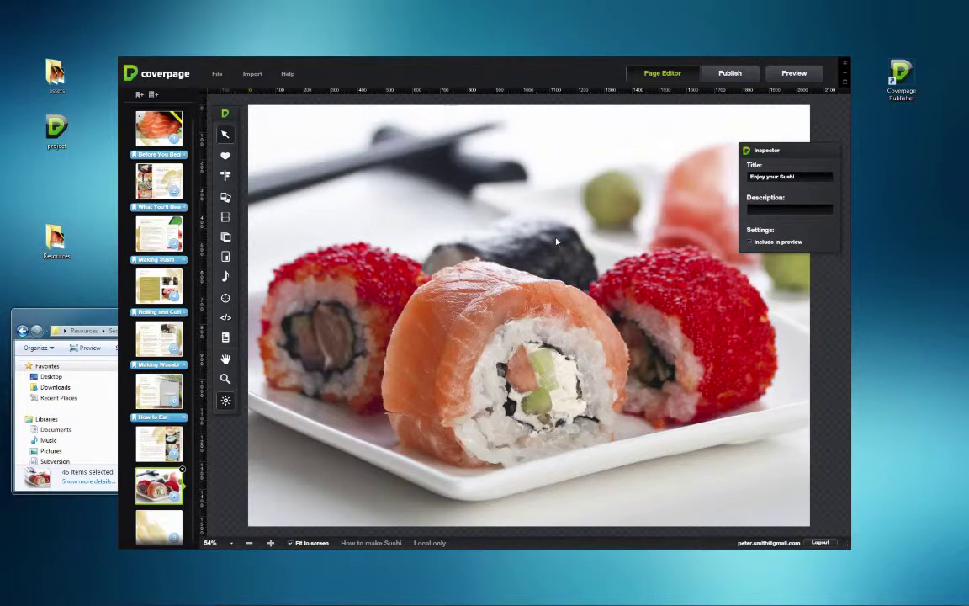
- On the Enjoy your Sushi page, draw a full-page 2048 by 1536 image sequence and add the selected sushi pictures from the Sequence folder
click(231, 238)
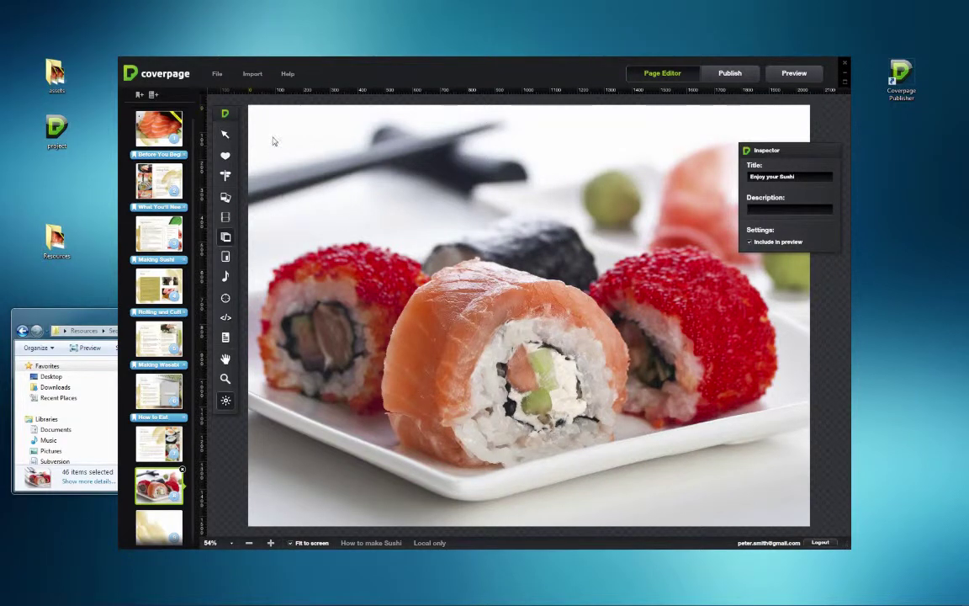
drag(256, 113, 785, 515)
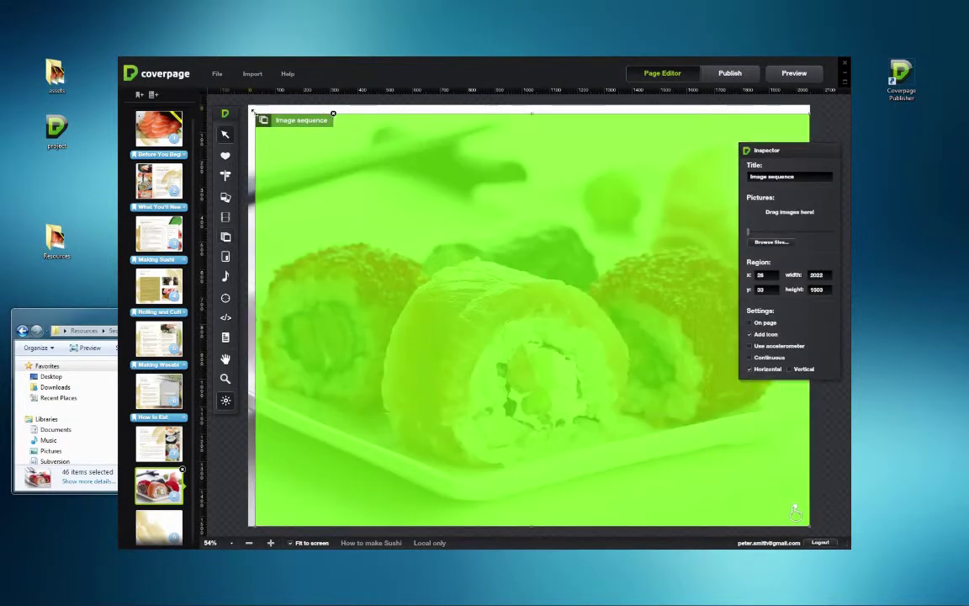
click(102, 318)
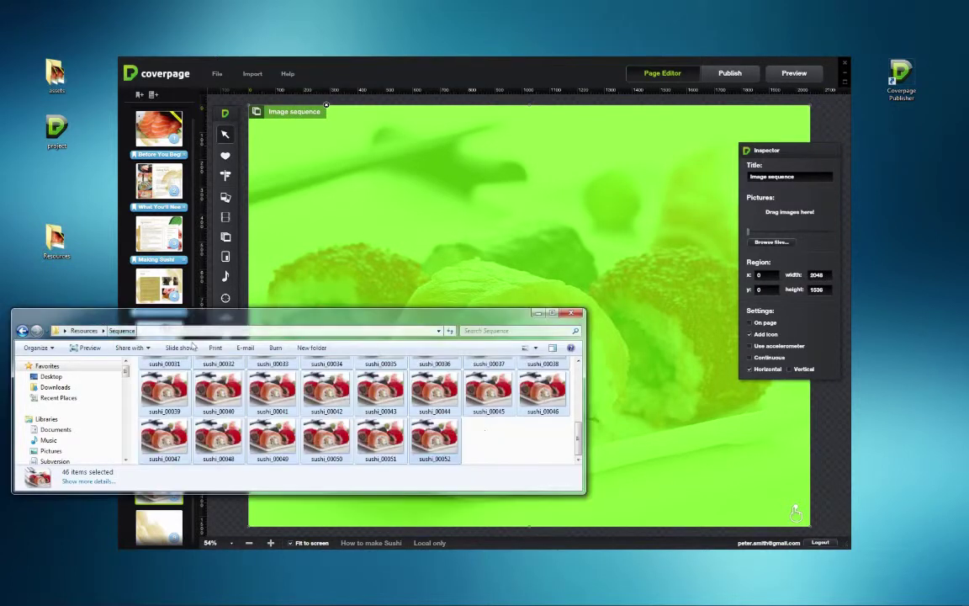
drag(539, 403, 783, 243)
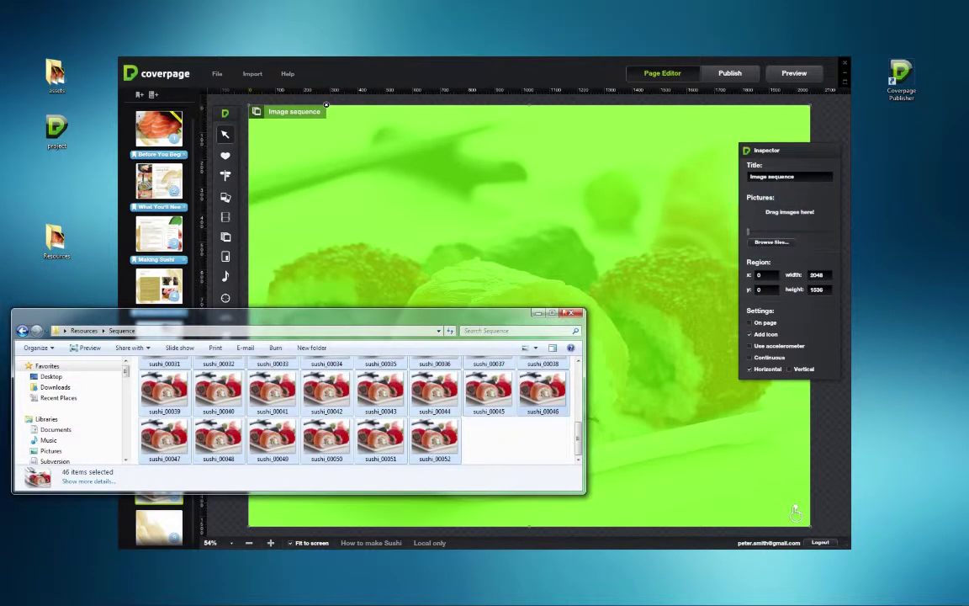
- Enable On page and Use accelerometer for the image sequence and scrub through its pictures
drag(488, 315, 486, 360)
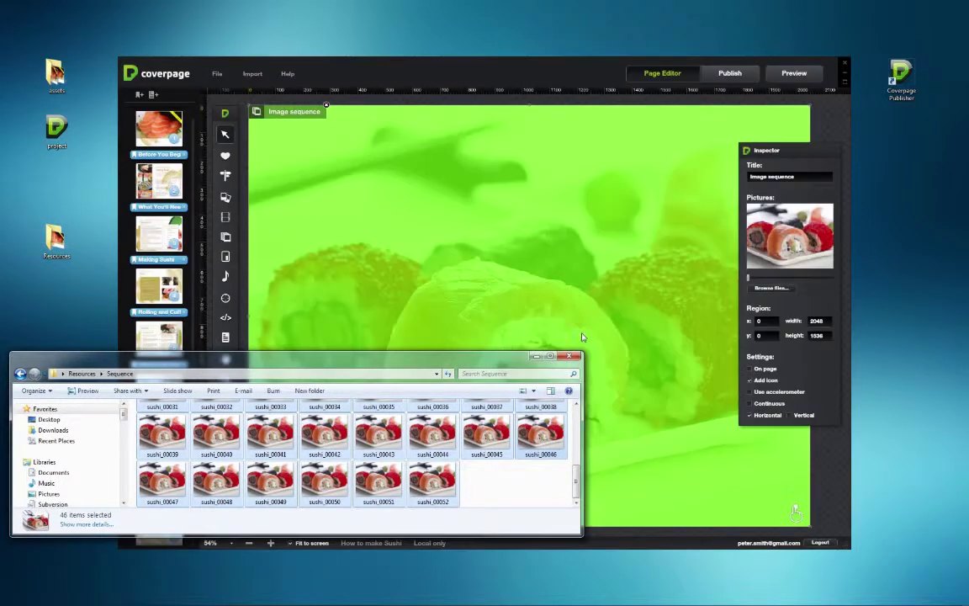
click(539, 79)
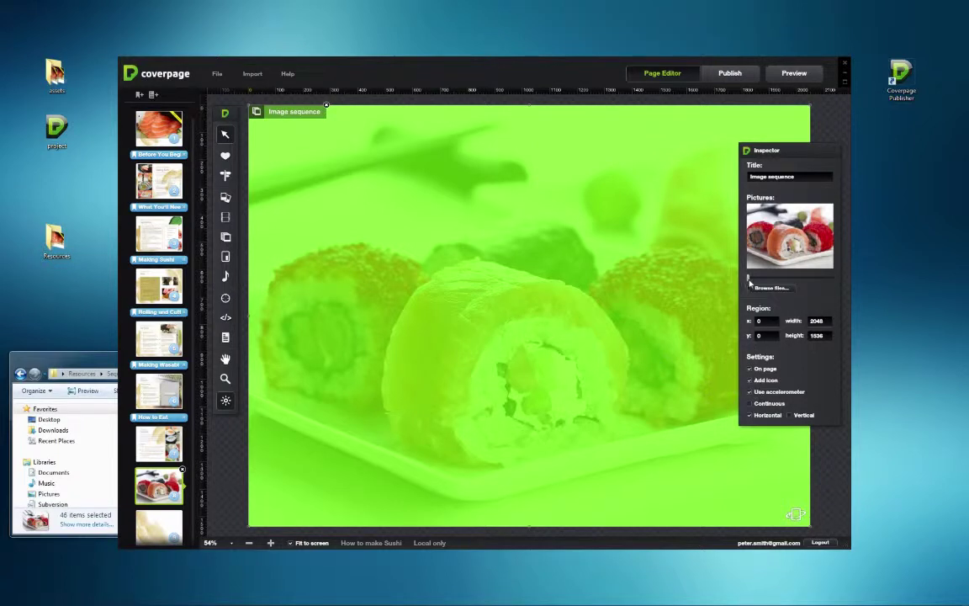
drag(748, 278, 791, 293)
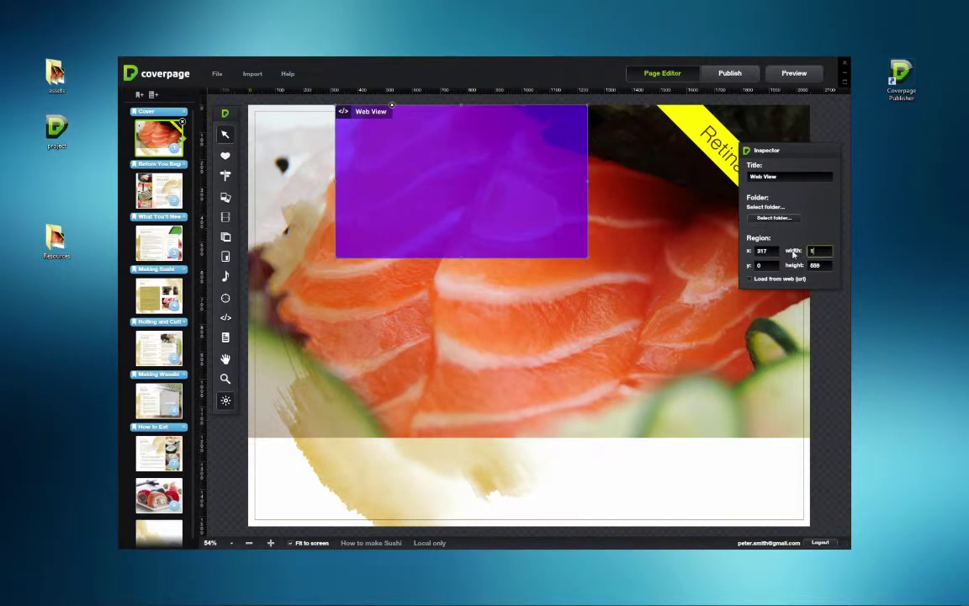
- Set the cover page's web view region to x 131, width 1002 and height 554
click(821, 266)
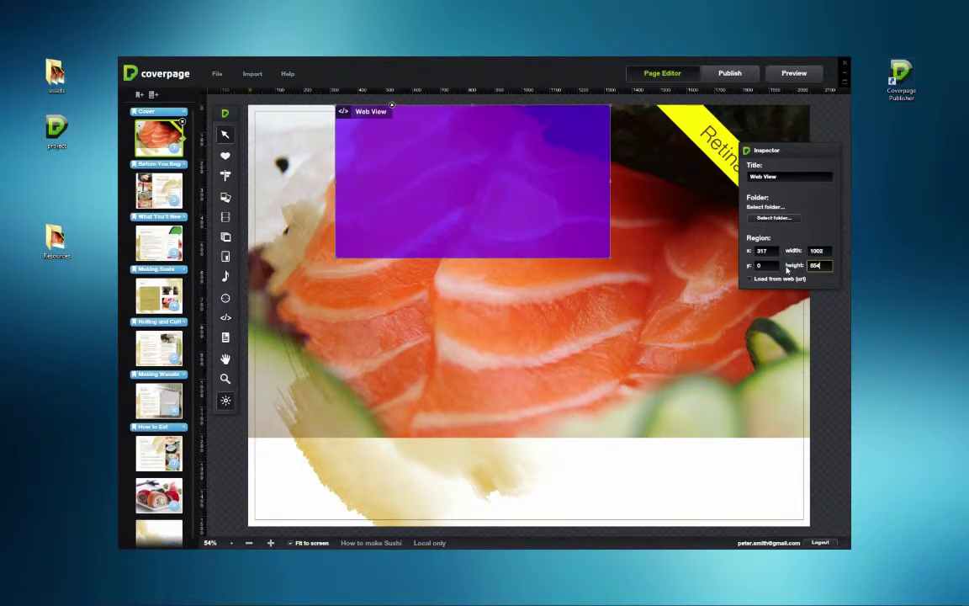
drag(769, 251, 735, 252)
- Assign the How to Make folder from the HTML resources to the web view and title it How to Make
click(764, 219)
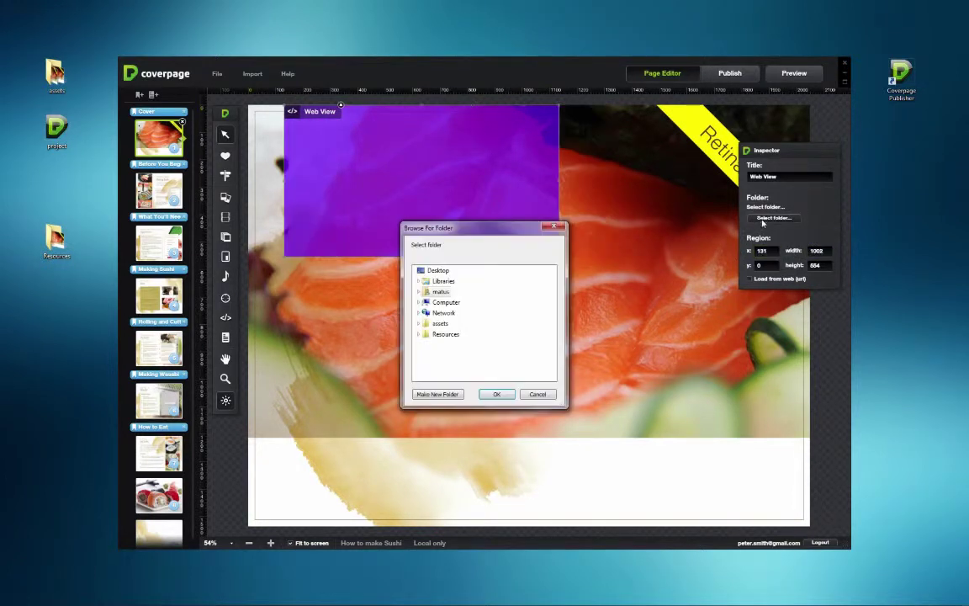
click(446, 334)
click(446, 335)
scroll(488, 337, down, 2)
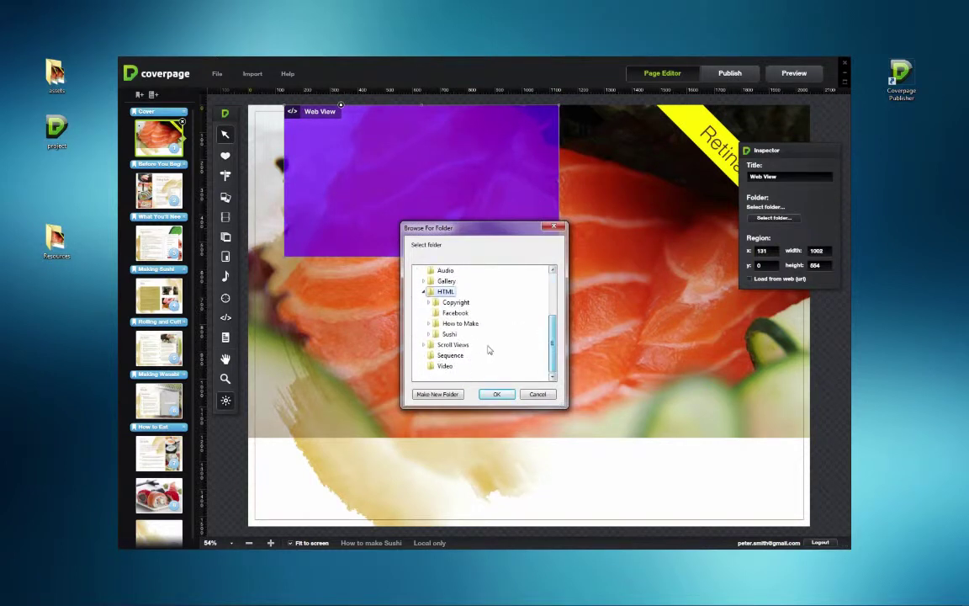
click(464, 296)
click(497, 394)
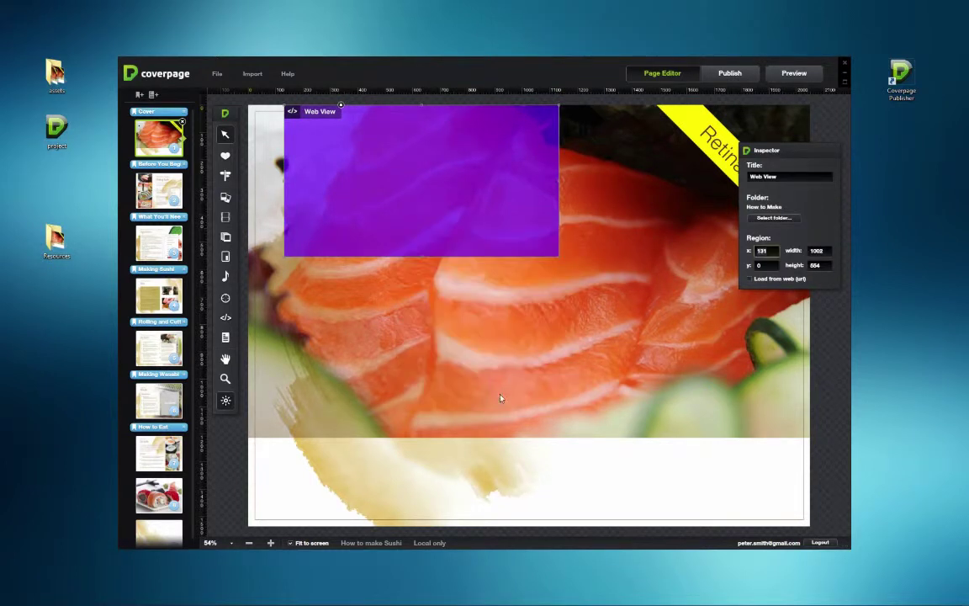
click(747, 177)
text(How to Make)
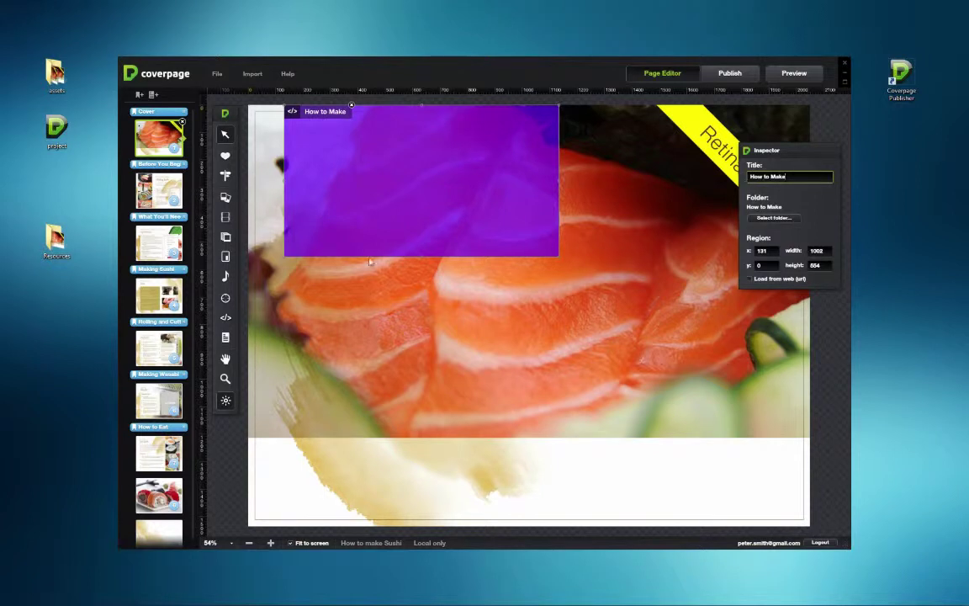
- Draw a second web view below the How to Make region with x 0, y 471, width 1484 and height 515
click(226, 318)
mouse_move(282, 275)
mouse_down()
mouse_move(474, 357)
mouse_move(550, 360)
mouse_move(559, 371)
mouse_up()
drag(281, 326, 244, 329)
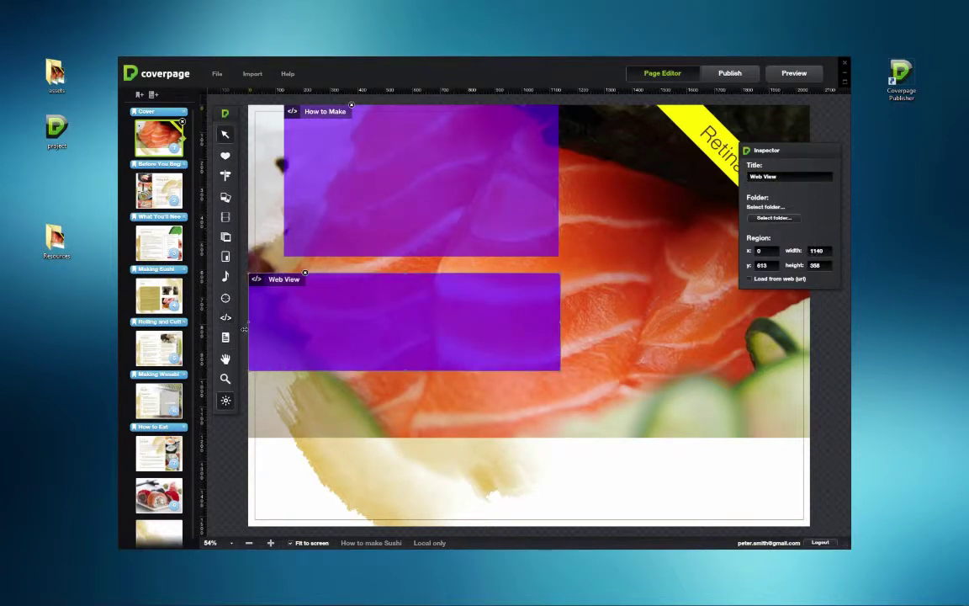
drag(830, 251, 798, 254)
text(1)
key(Tab)
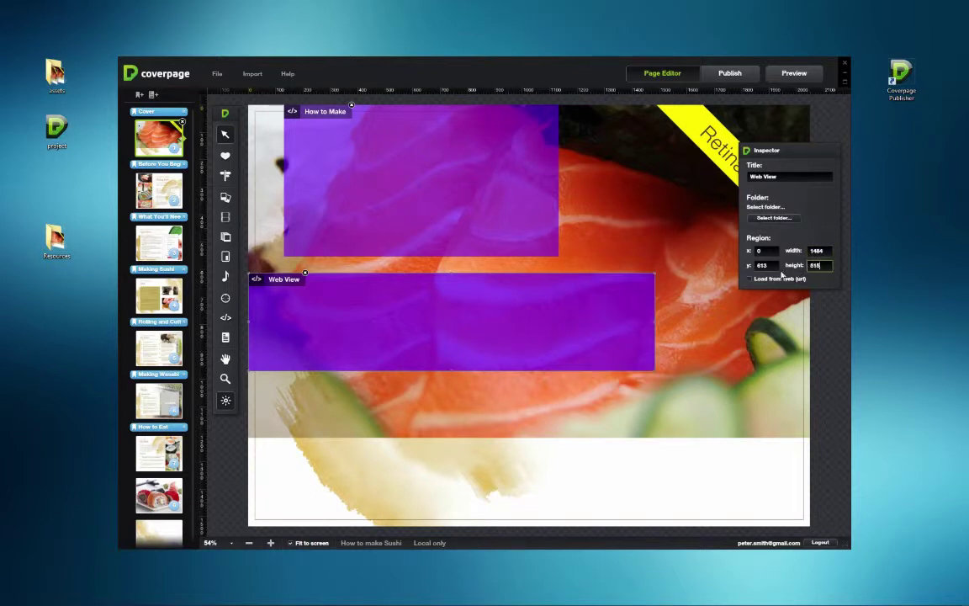
key(Return)
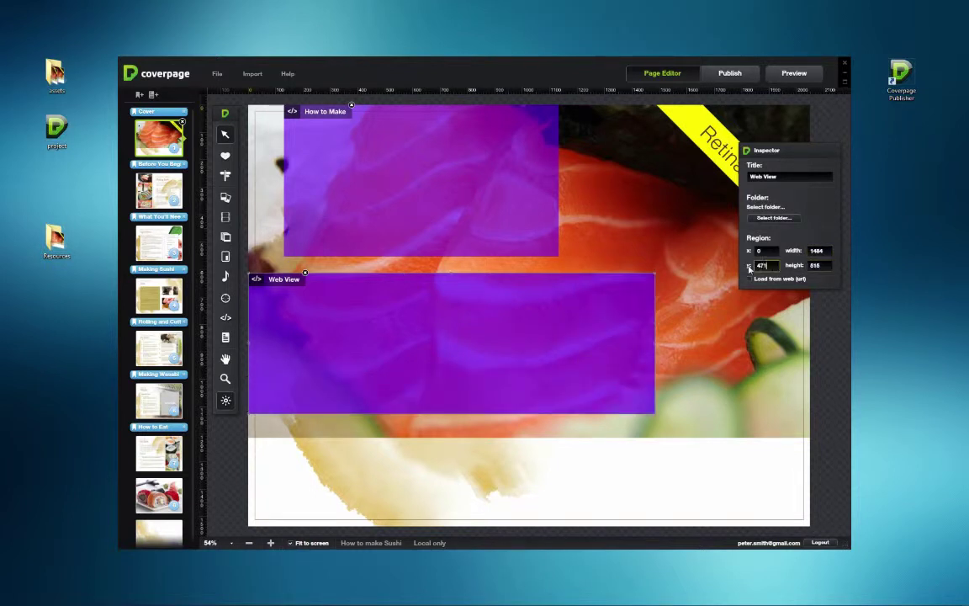
- Assign the Sushi folder from the HTML resources to the second web view and title it Sushi
click(774, 218)
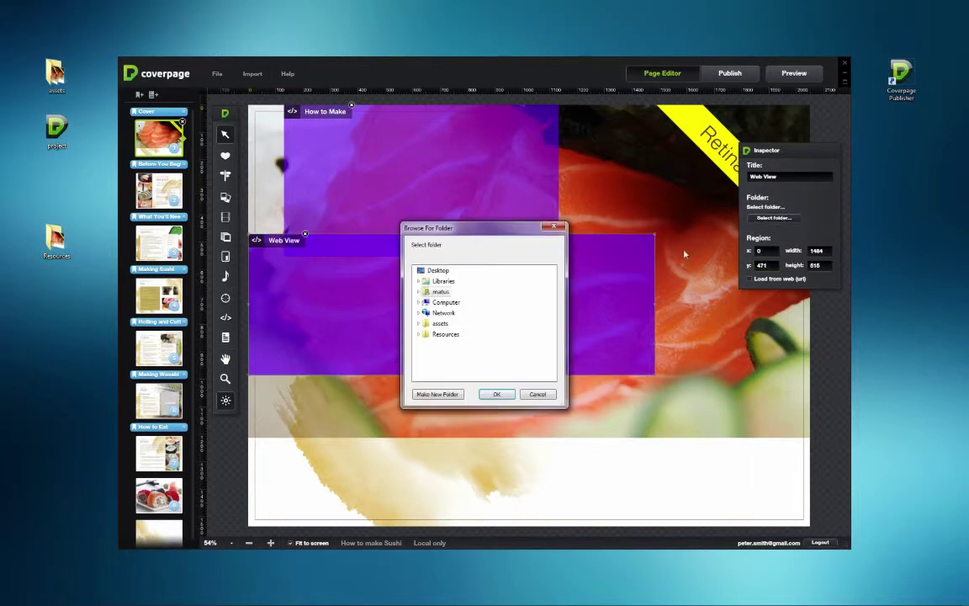
click(419, 335)
click(424, 334)
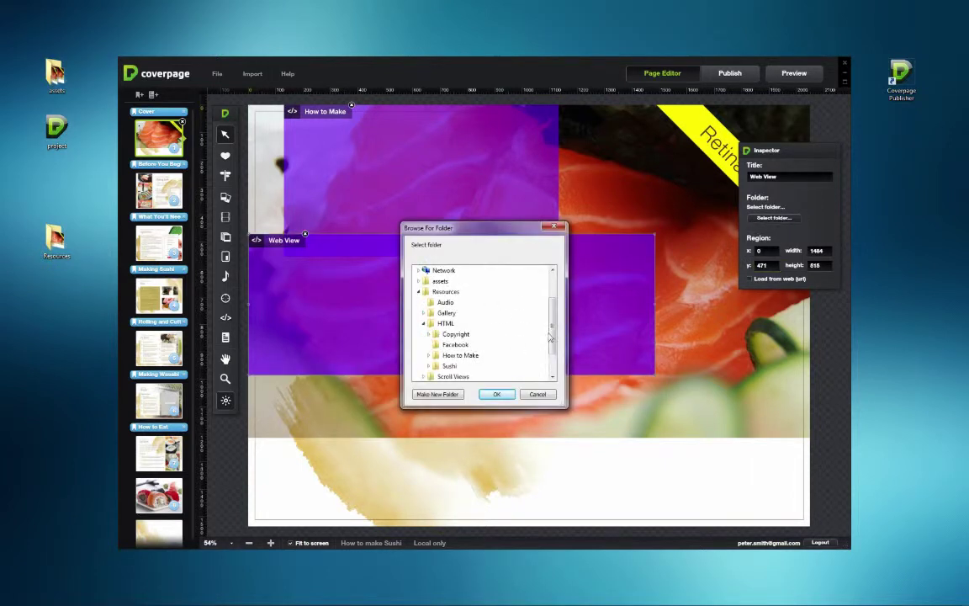
click(451, 334)
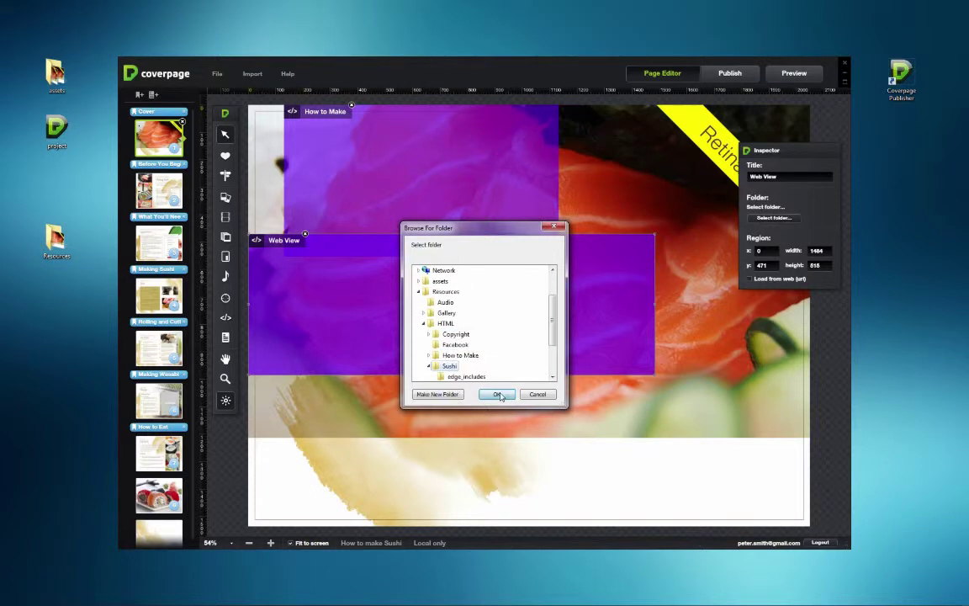
click(496, 394)
- Draw a third web view in the cover's lower white area with x 155, y 1322, width 1235 and height 98
drag(251, 451, 597, 489)
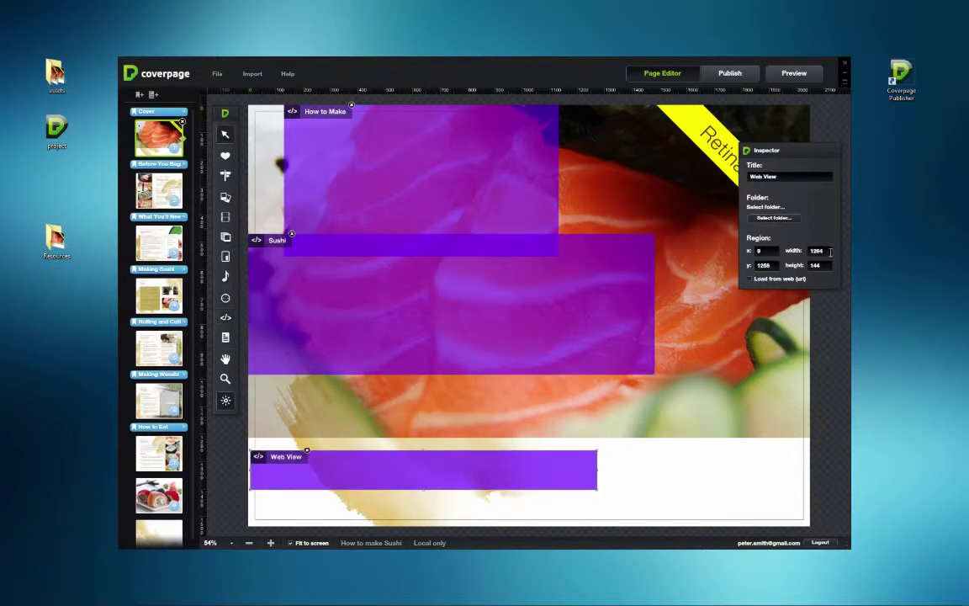
key(Tab)
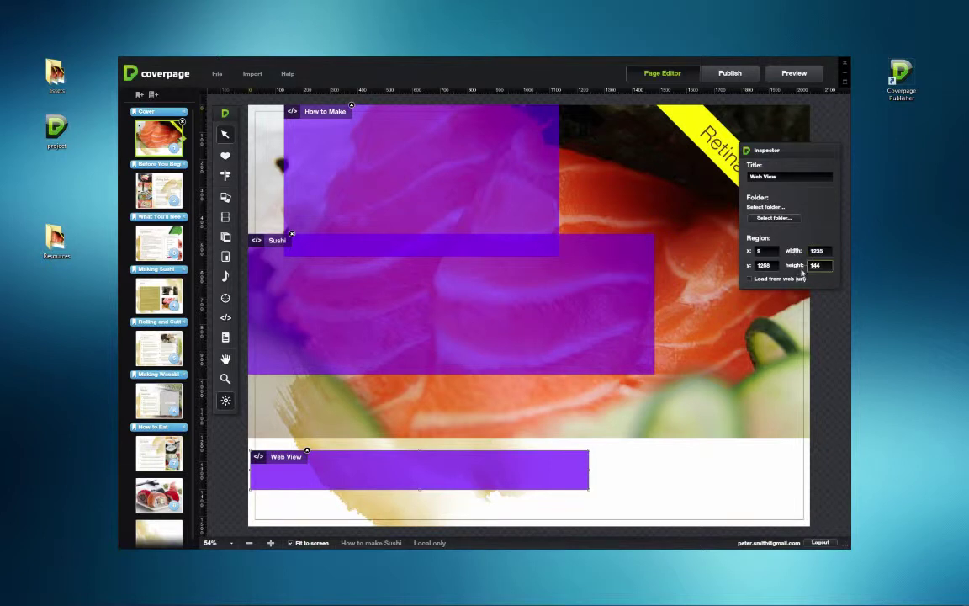
text(98)
key(Tab)
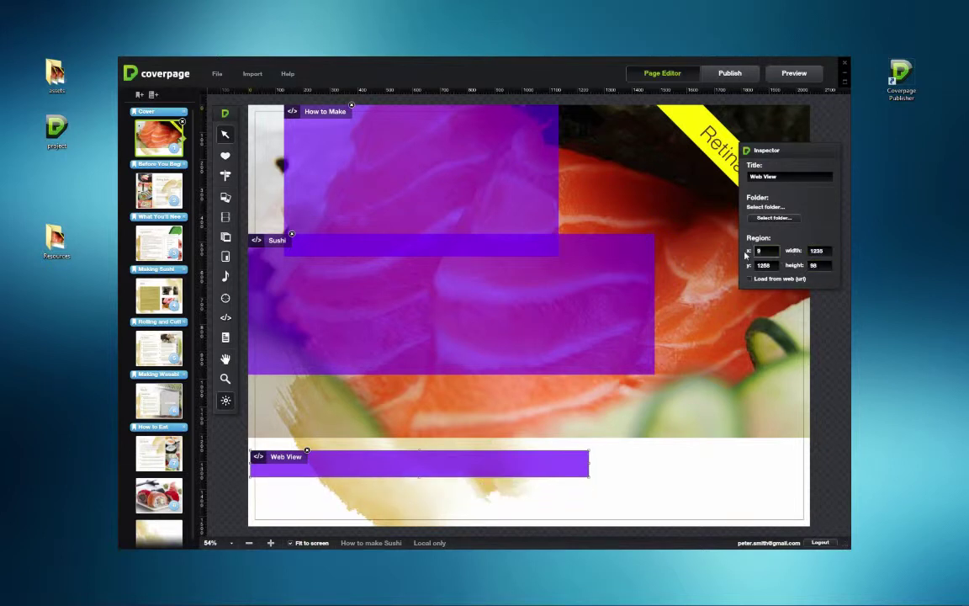
text(155)
key(Tab)
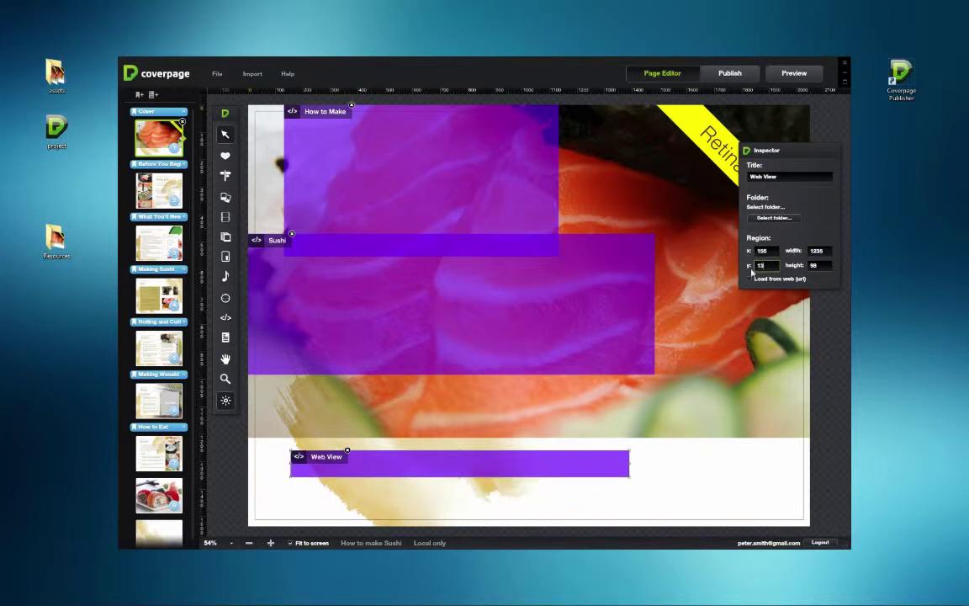
- Title the third web view Copyright and assign it the Copyright folder from the HTML resources
click(749, 177)
text(Cop)
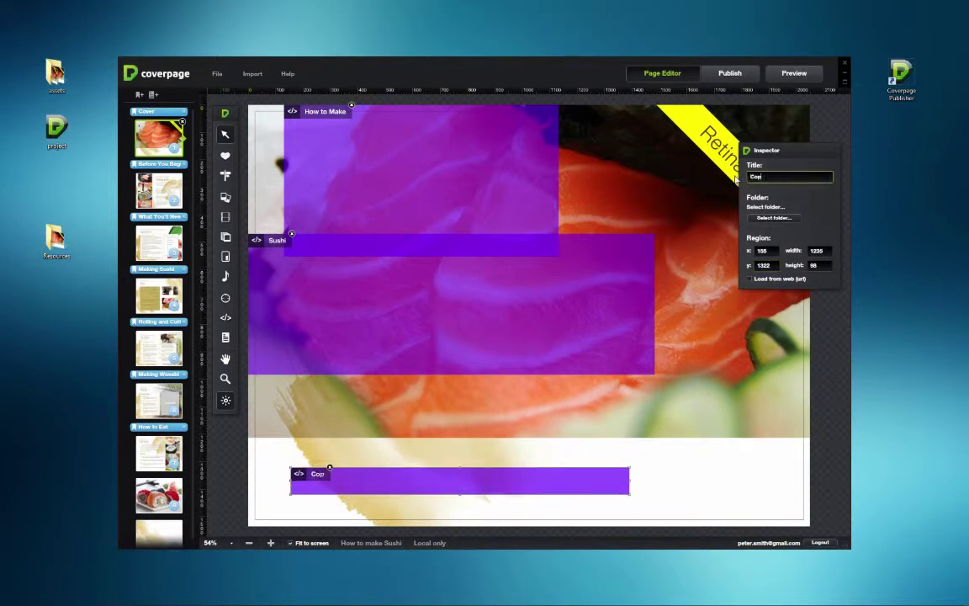
text(yright)
click(762, 219)
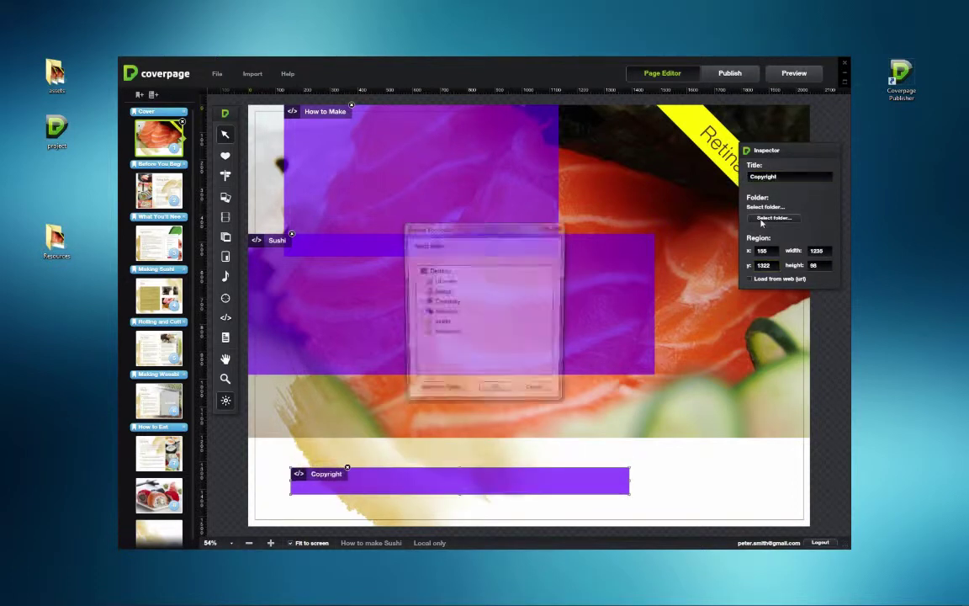
click(419, 334)
click(423, 323)
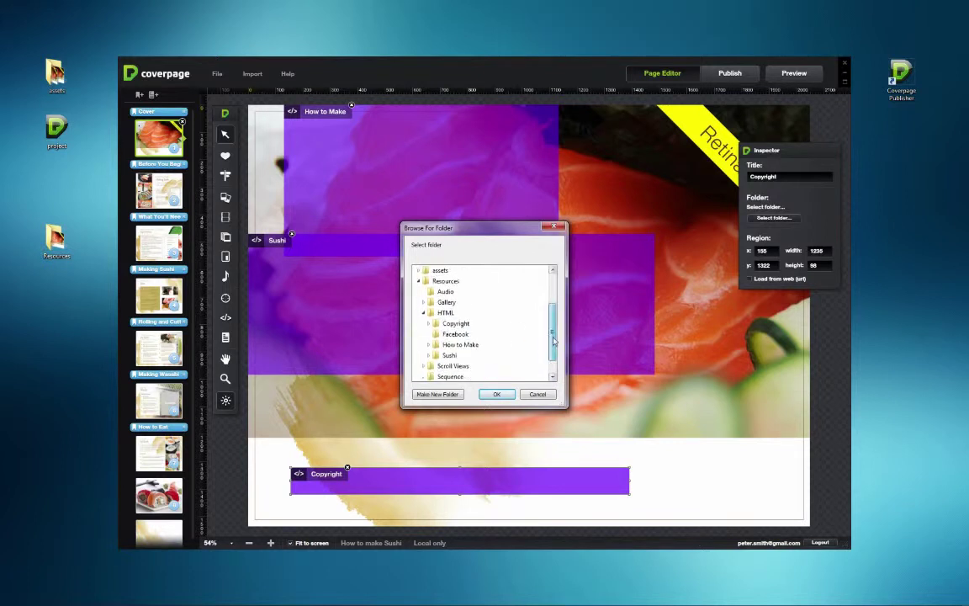
click(455, 302)
click(496, 393)
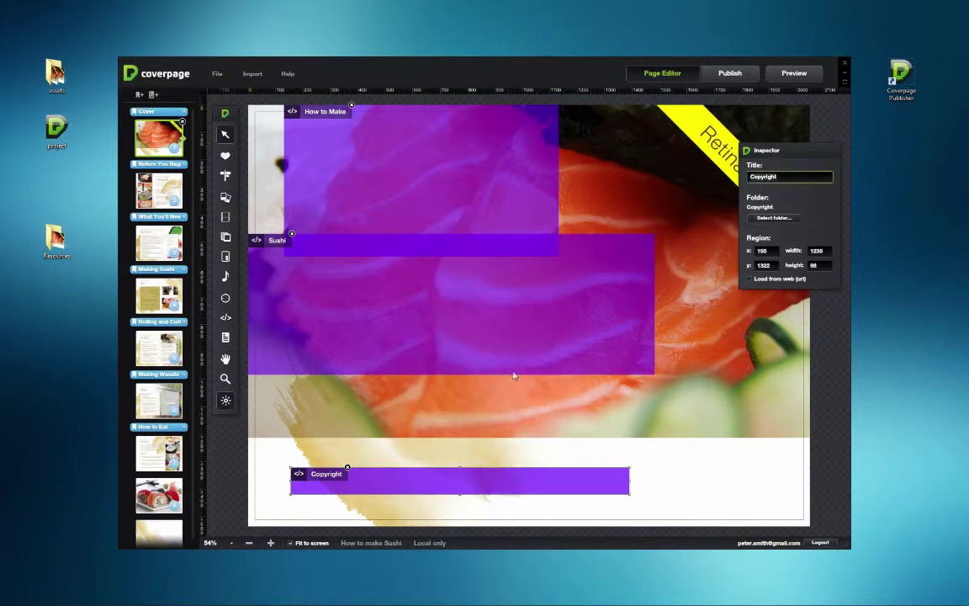
- Preview the cover page with its three web views in the tablet preview
click(794, 73)
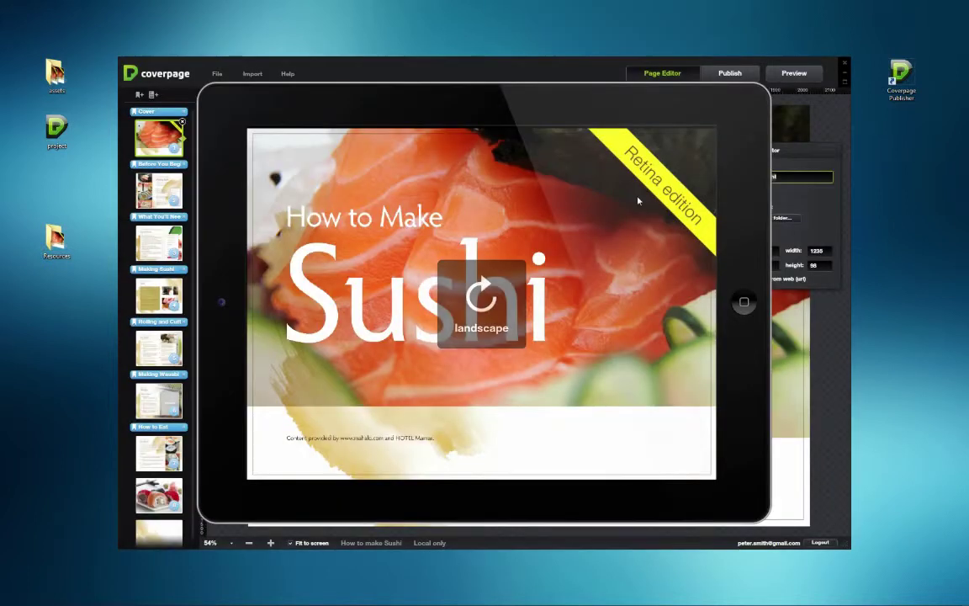
drag(633, 199, 658, 191)
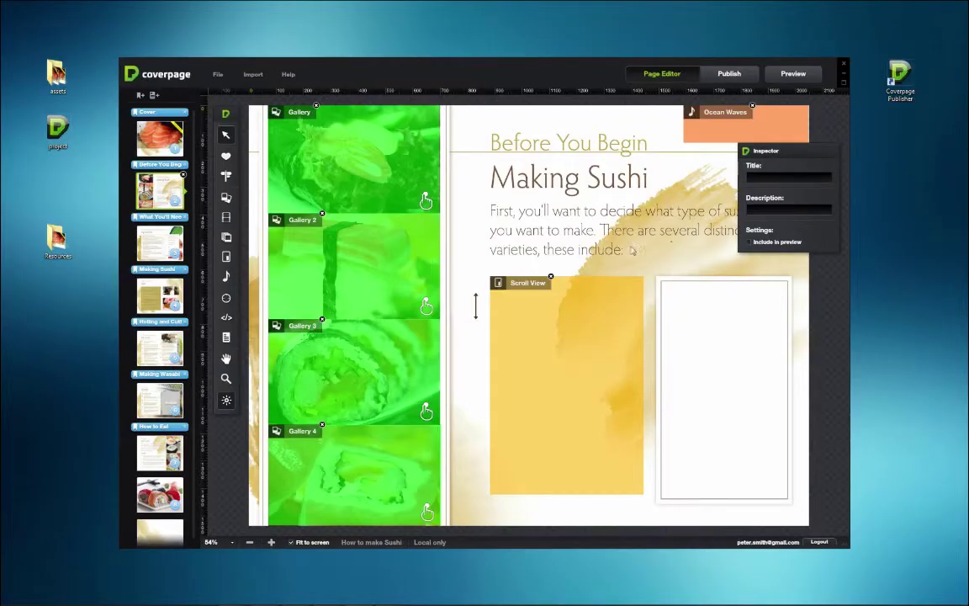
- Draw a web view titled Survey in the Before You Begin page's empty frame, about 463 by 798, and load it from the samples/survey/survey.php URL
click(227, 317)
click(662, 284)
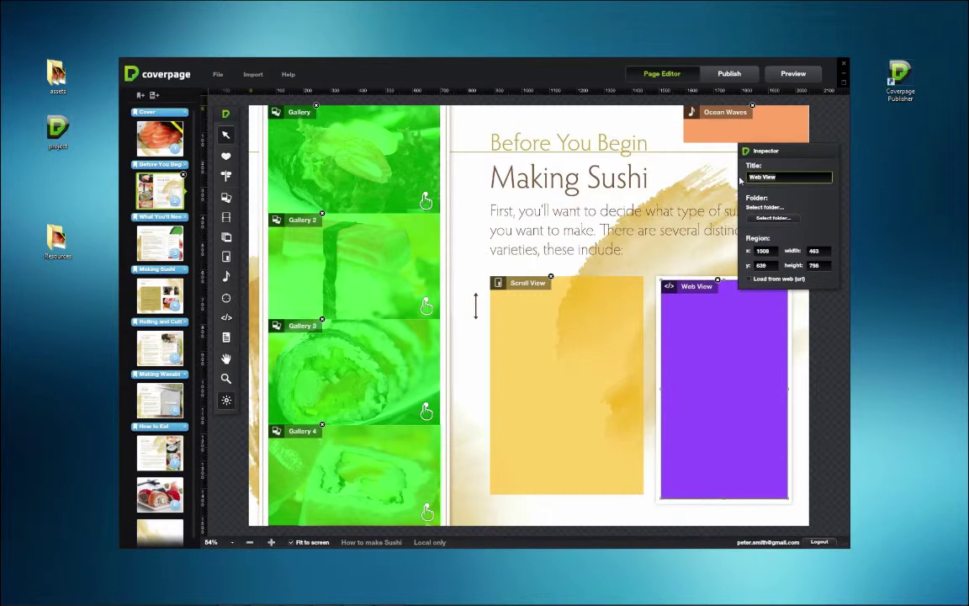
text(Survey)
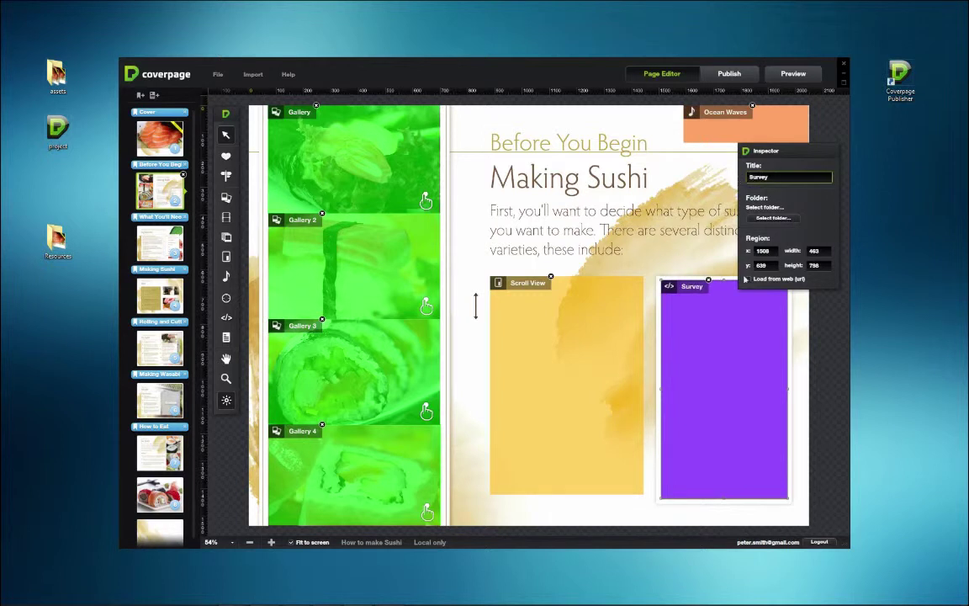
click(745, 278)
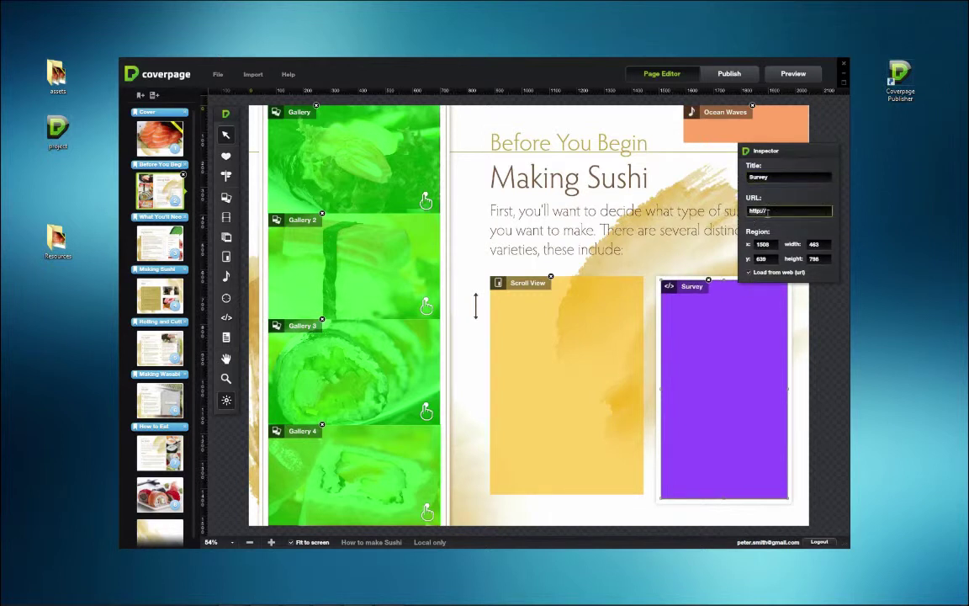
key(ctrl+v)
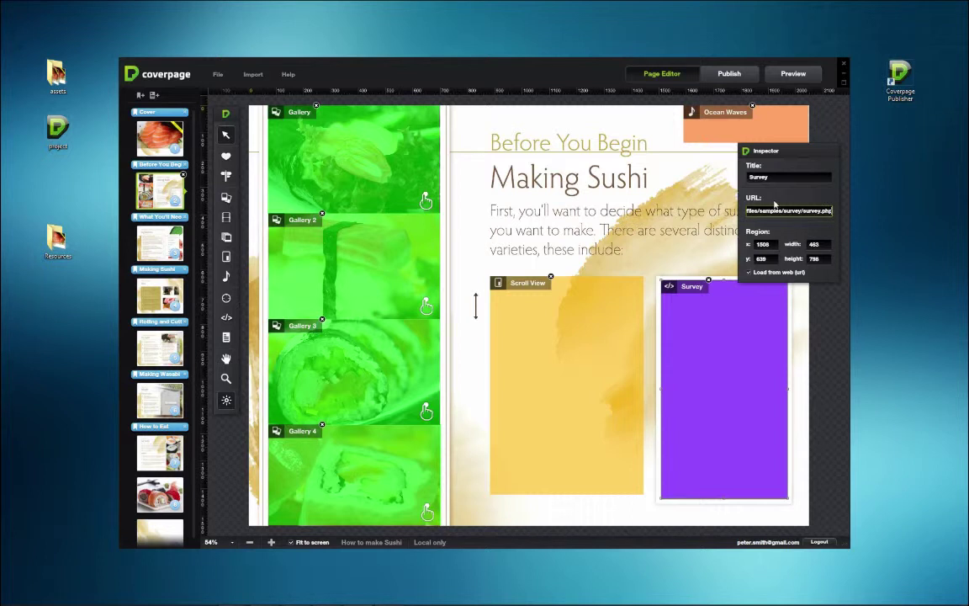
- Preview the Before You Begin page, vote Once a month in the sushi survey, and close the preview
click(793, 73)
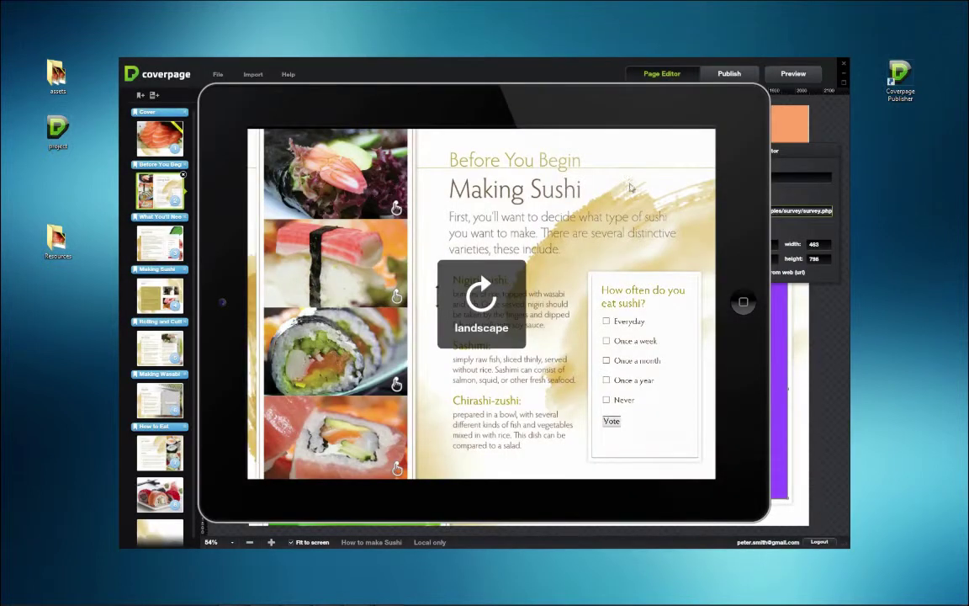
click(606, 341)
click(606, 361)
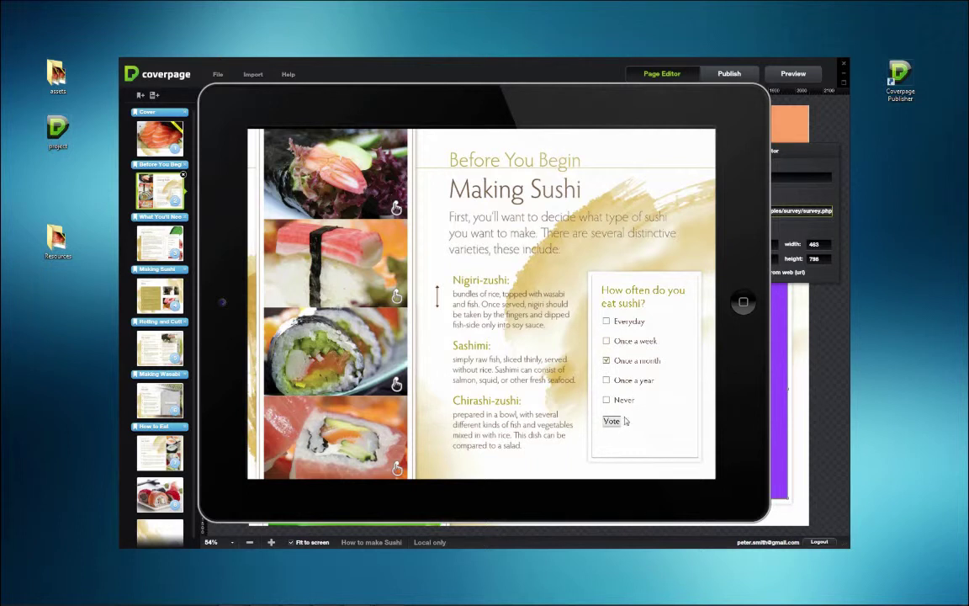
click(612, 422)
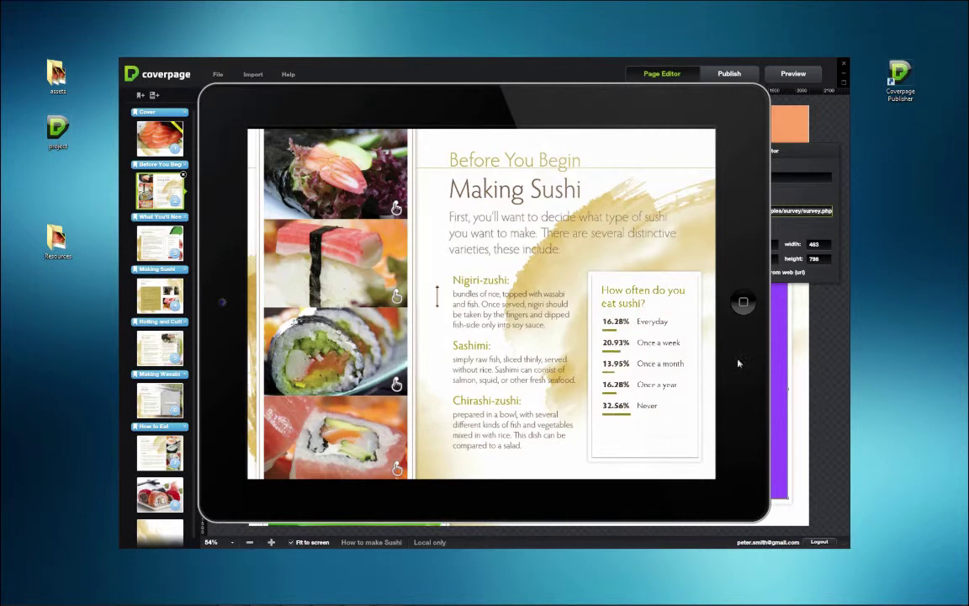
click(742, 305)
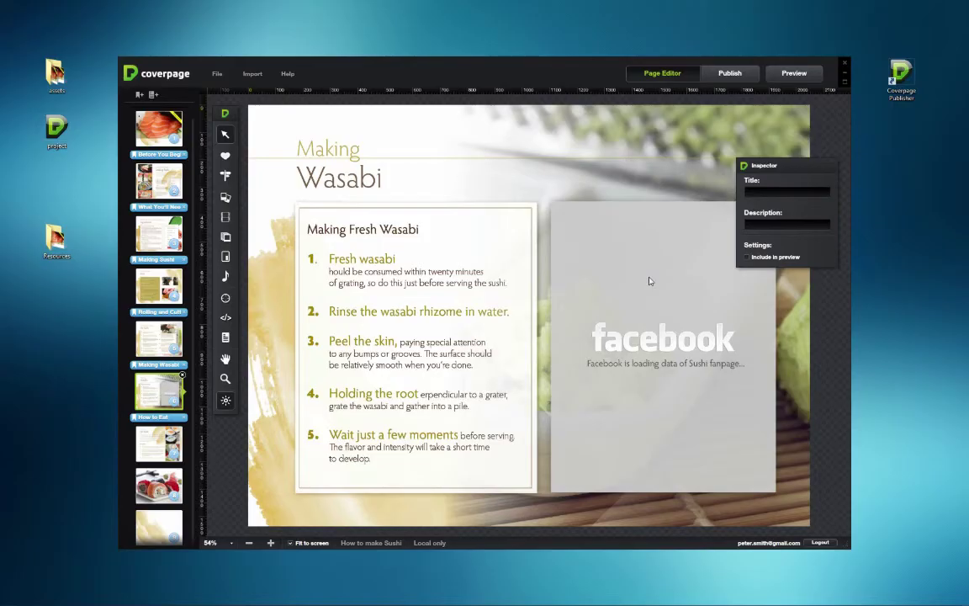
- Draw a web view titled Facebook over the Making Wasabi page's facebook placeholder with x 1105, y 352, width 821 and height 1061
click(226, 317)
mouse_move(551, 202)
mouse_down()
mouse_move(727, 459)
mouse_move(790, 504)
mouse_up()
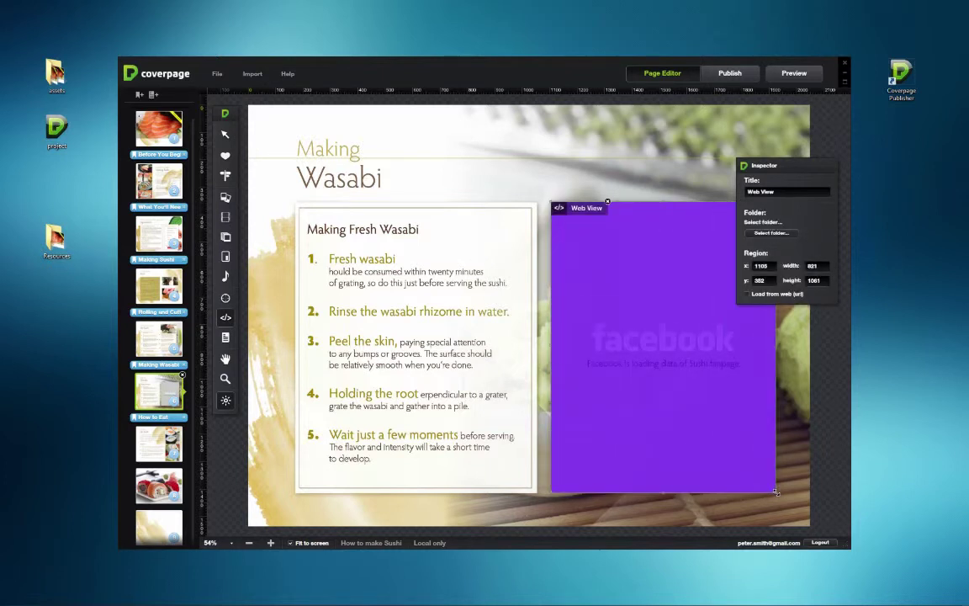
click(787, 192)
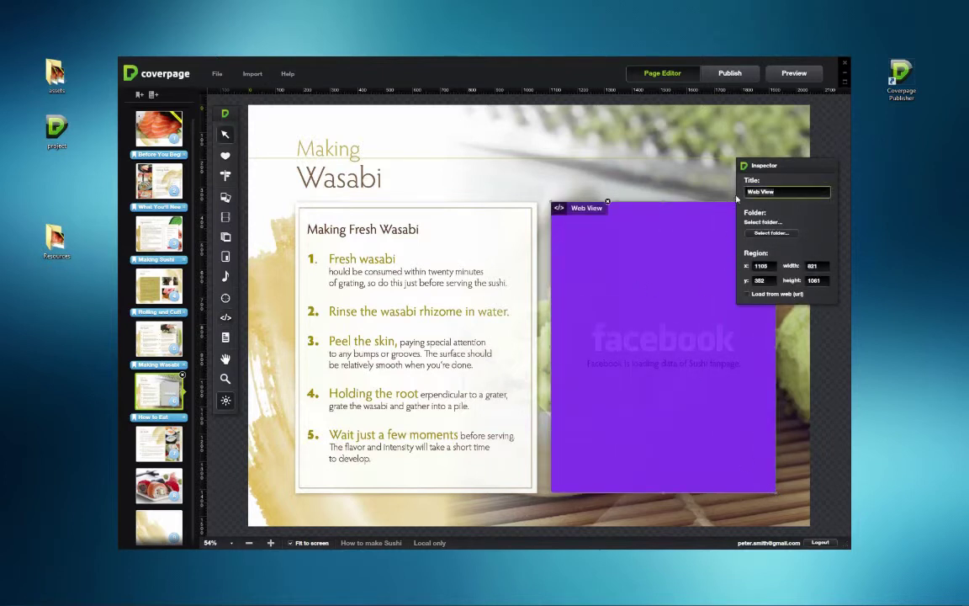
text(Facebook)
- Assign the Facebook folder from the HTML resources to the web view and preview the Making Wasabi page
click(762, 222)
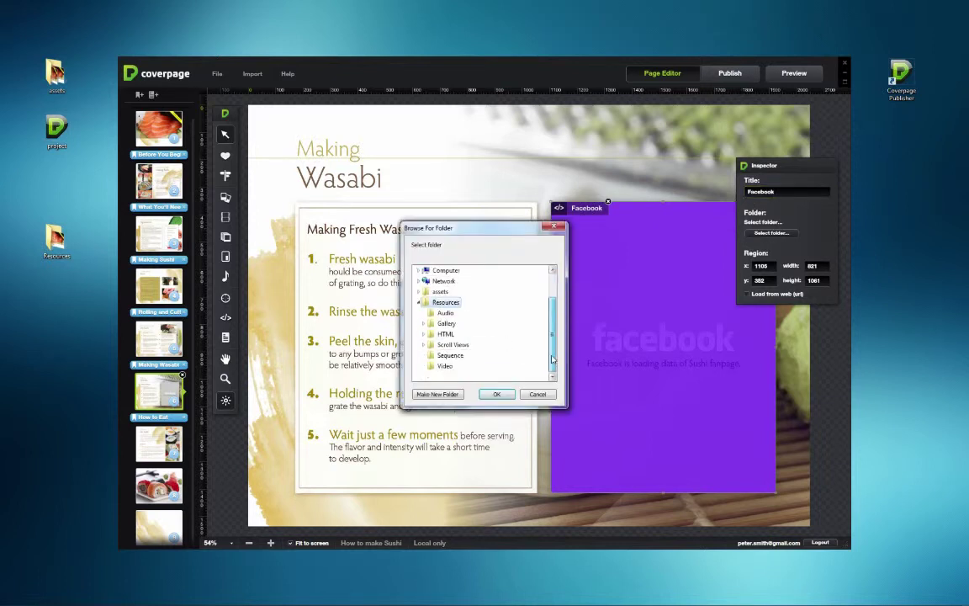
scroll(525, 332, down, 3)
click(455, 312)
click(498, 395)
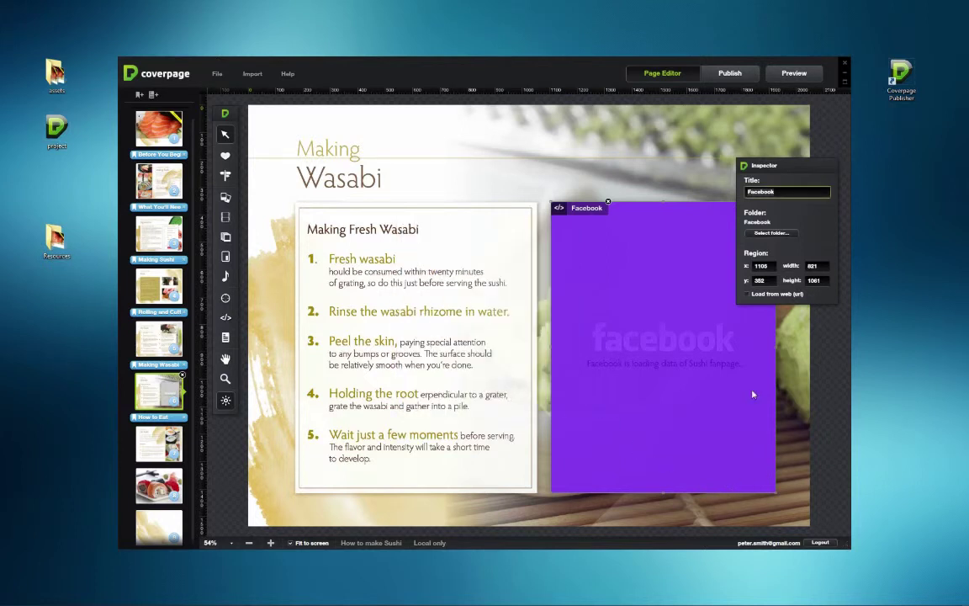
click(794, 75)
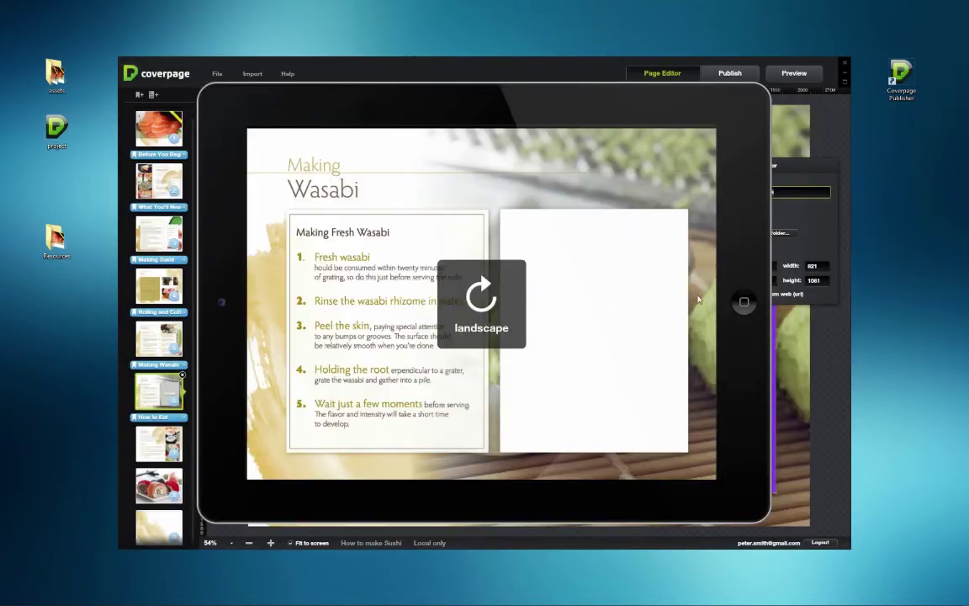